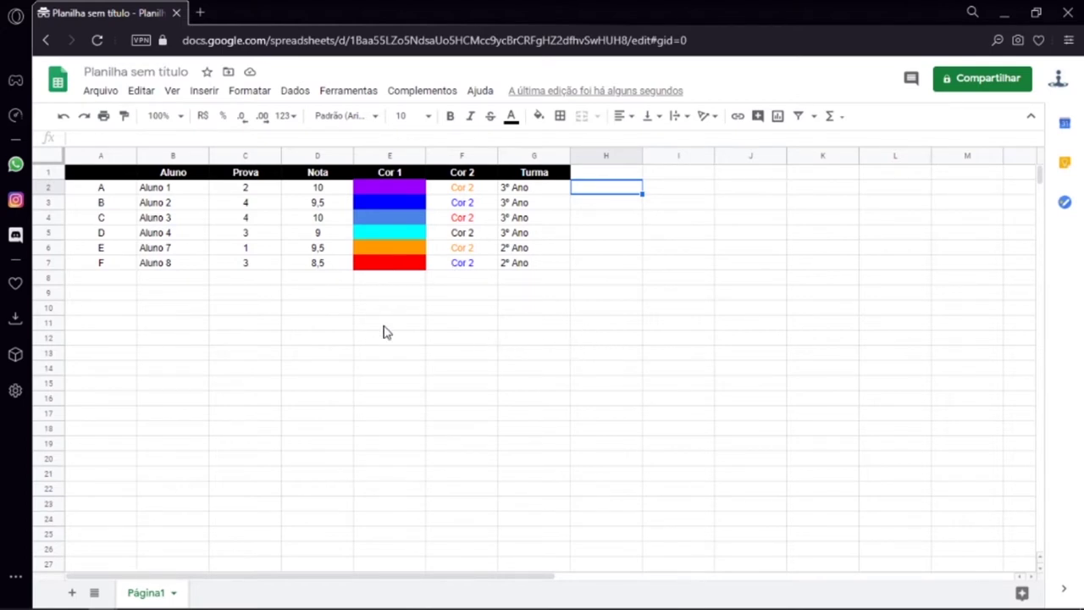
Step: Create a filter on the student table, covering cells A1:G7 with its header row
{"action": "left_click_drag", "start_coordinate": [106, 175], "coordinate": [540, 267]}
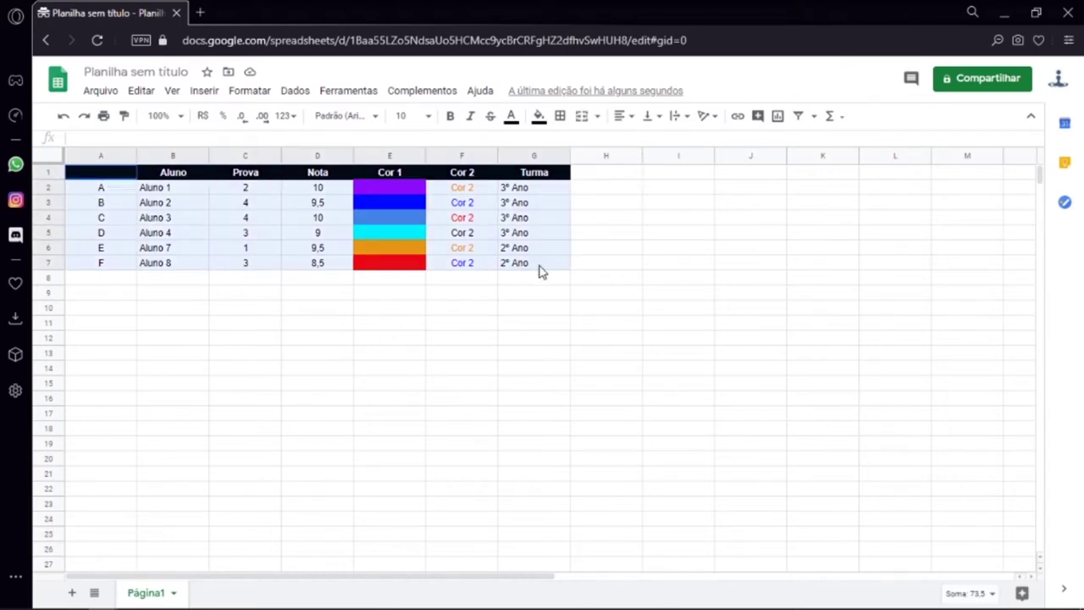
{"action": "left_click", "coordinate": [798, 118]}
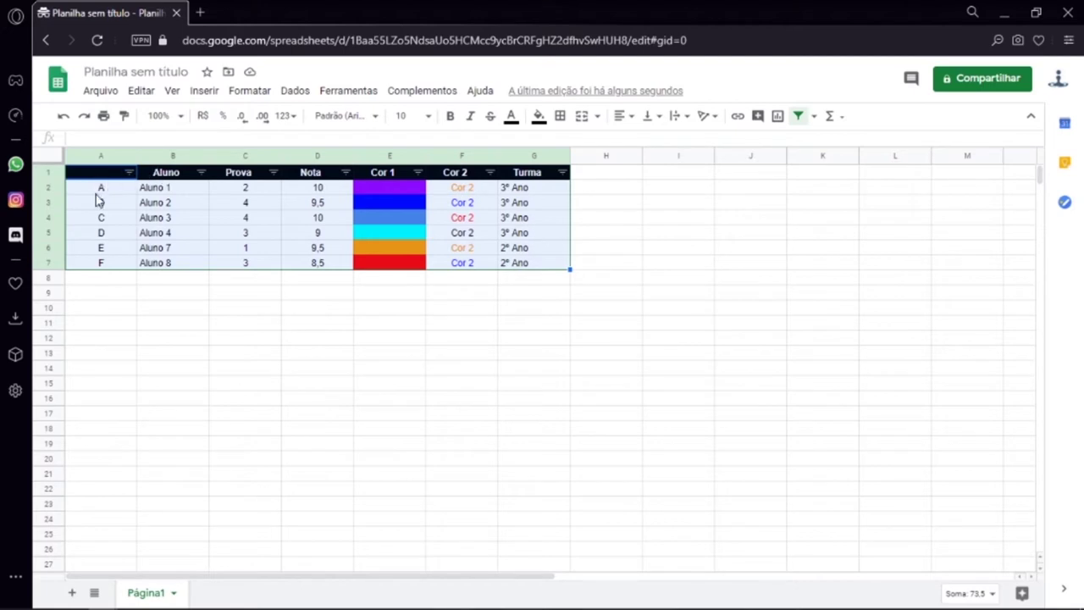
{"action": "left_click", "coordinate": [100, 282]}
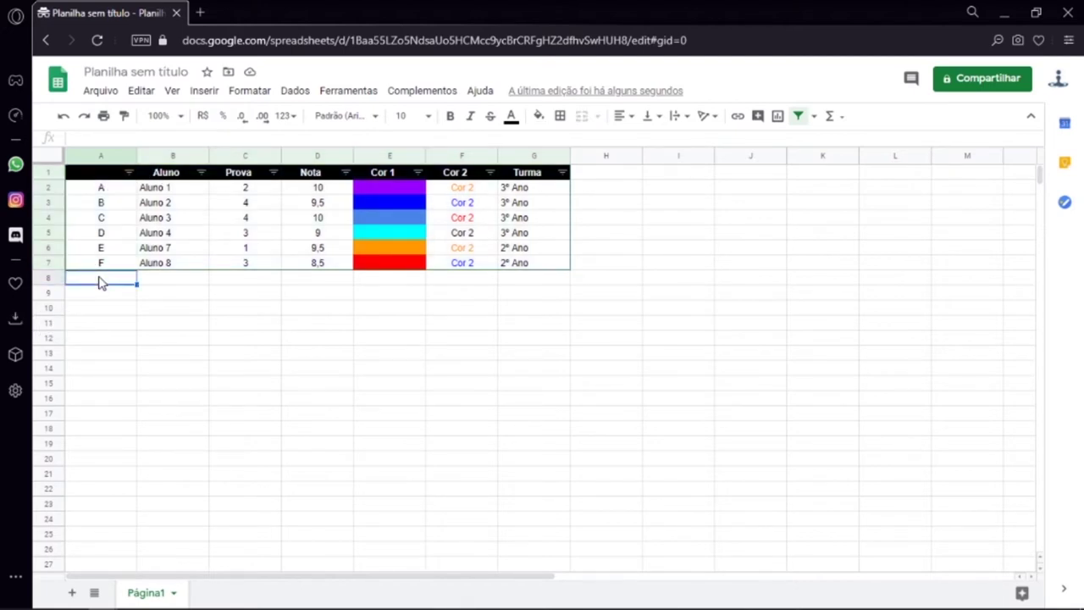
Step: Sort the table by the letter column in Z → A order and return it to A → Z order
{"action": "left_click", "coordinate": [128, 173]}
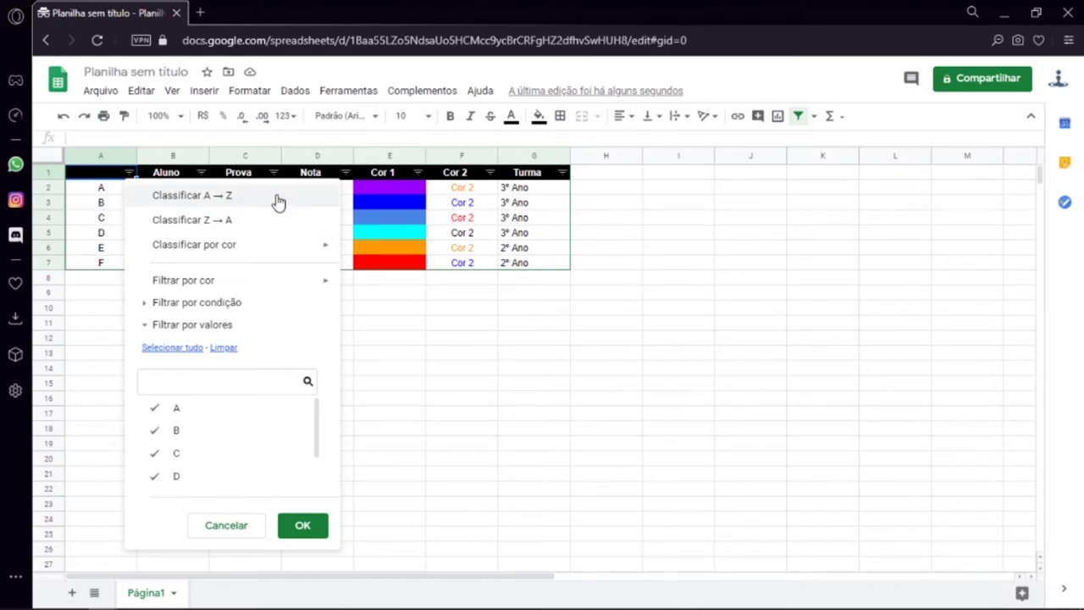
{"action": "left_click", "coordinate": [165, 220]}
{"action": "left_click", "coordinate": [129, 172]}
{"action": "left_click", "coordinate": [134, 193]}
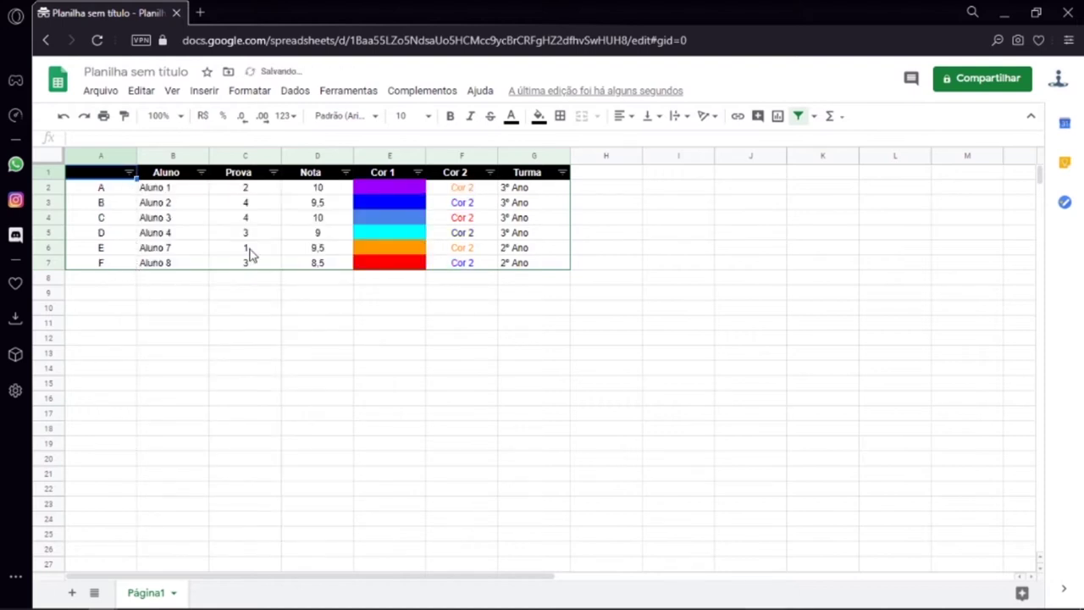
Step: Sort the table by the Prova column in A → Z order and reverse it to Z → A
{"action": "left_click", "coordinate": [273, 172]}
{"action": "left_click", "coordinate": [218, 200]}
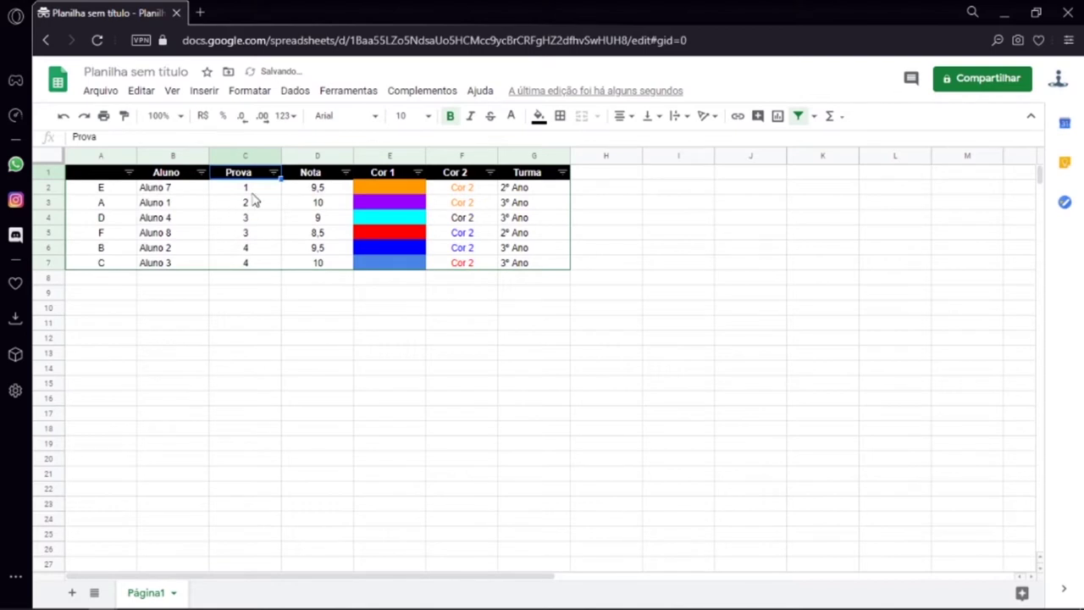
{"action": "left_click", "coordinate": [273, 172]}
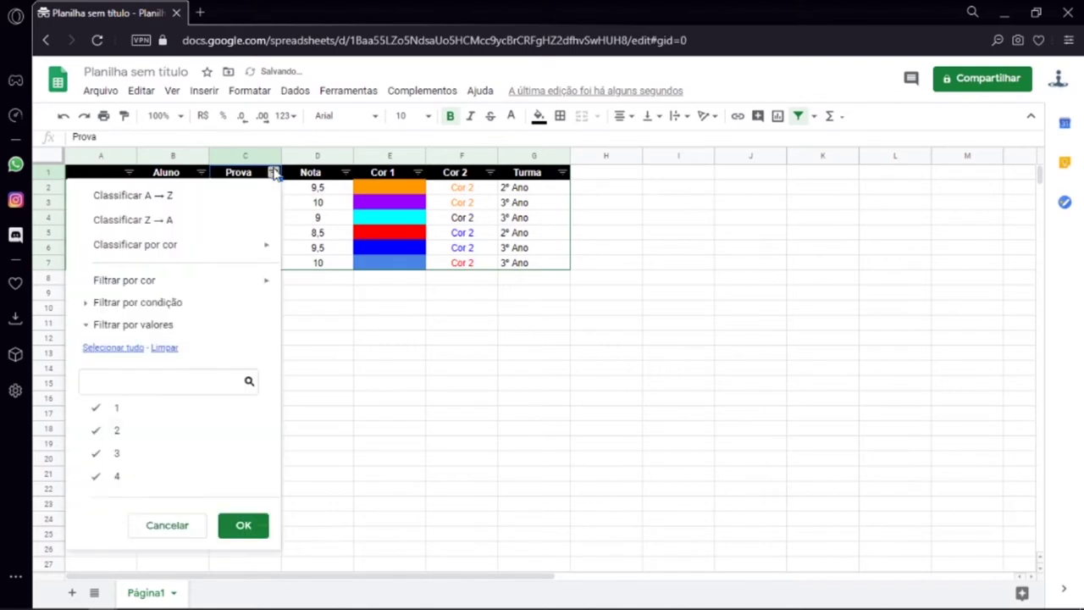
{"action": "left_click", "coordinate": [254, 219]}
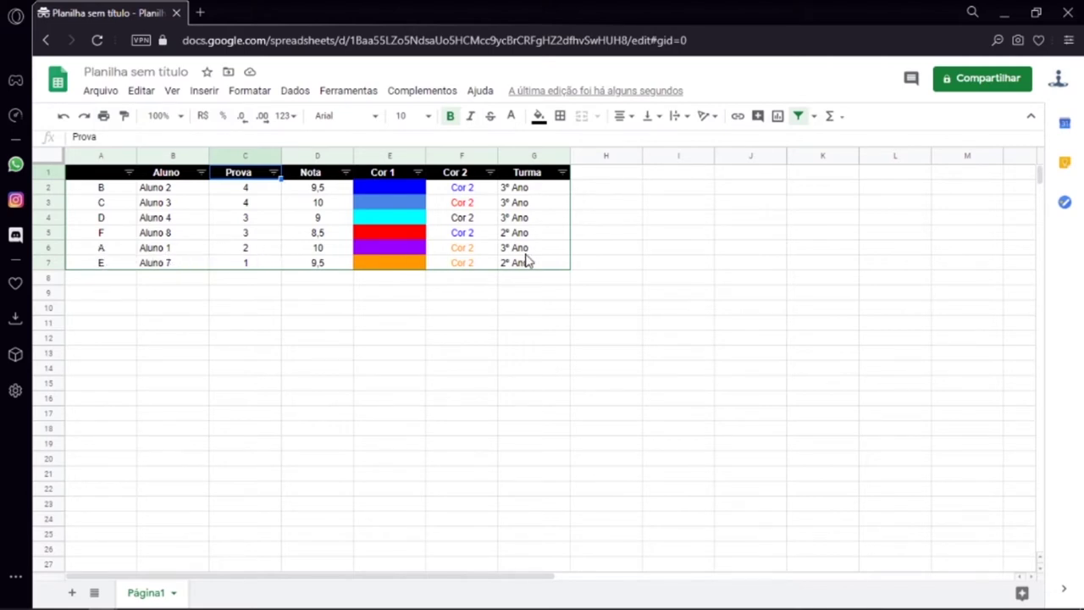
Step: Sort the table by the letter column in column A in A → Z order
{"action": "left_click", "coordinate": [129, 172]}
{"action": "left_click", "coordinate": [144, 196]}
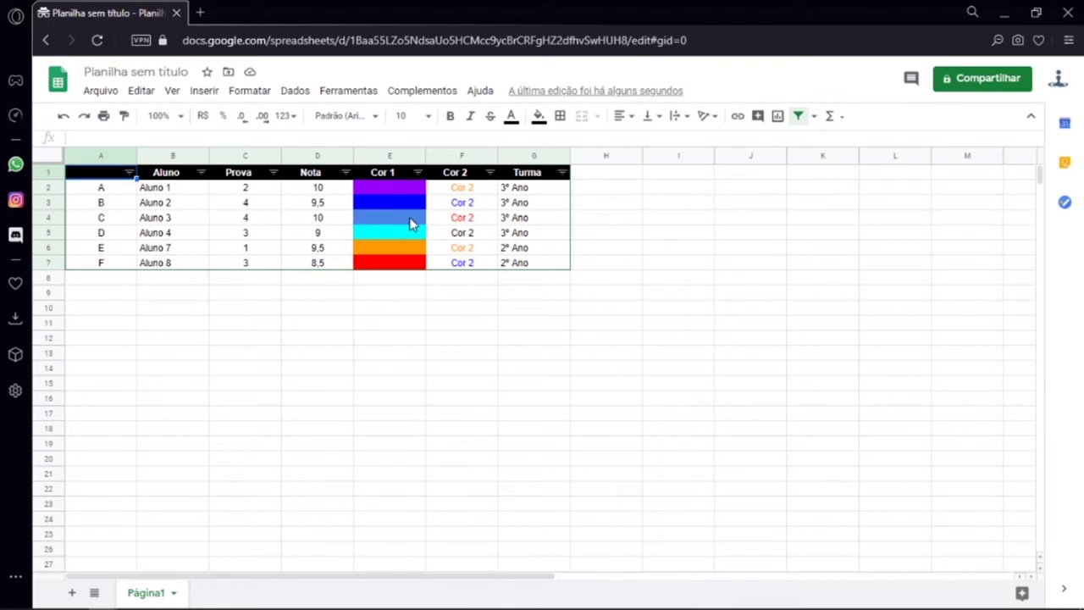
Step: Sort the Cor 1 column by fill colour so that azul comes first
{"action": "left_click", "coordinate": [419, 173]}
{"action": "mouse_move", "coordinate": [415, 245]}
{"action": "mouse_move", "coordinate": [461, 250]}
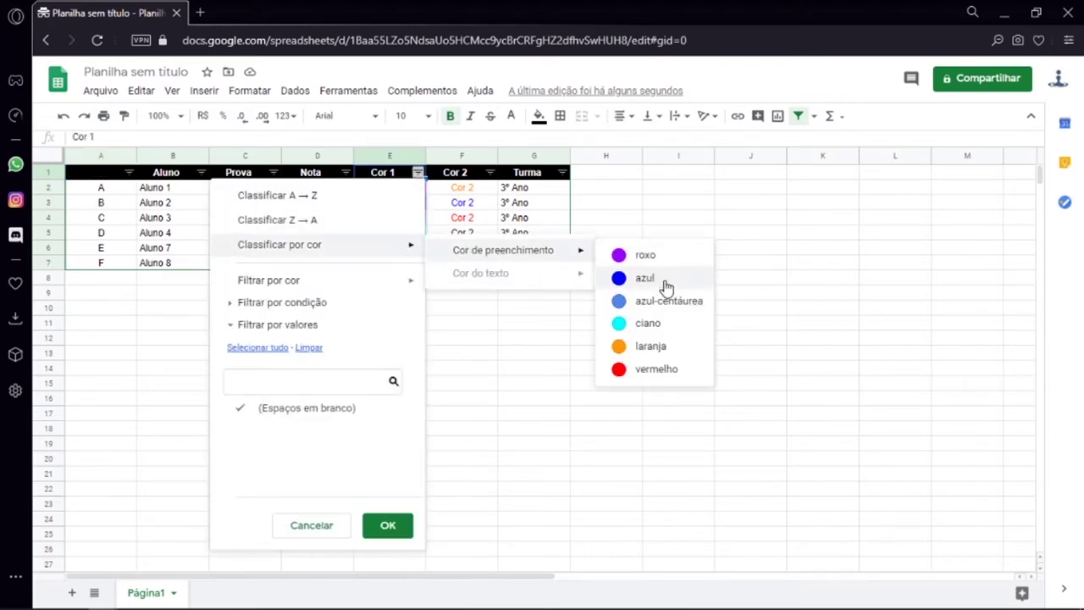
{"action": "left_click", "coordinate": [666, 286]}
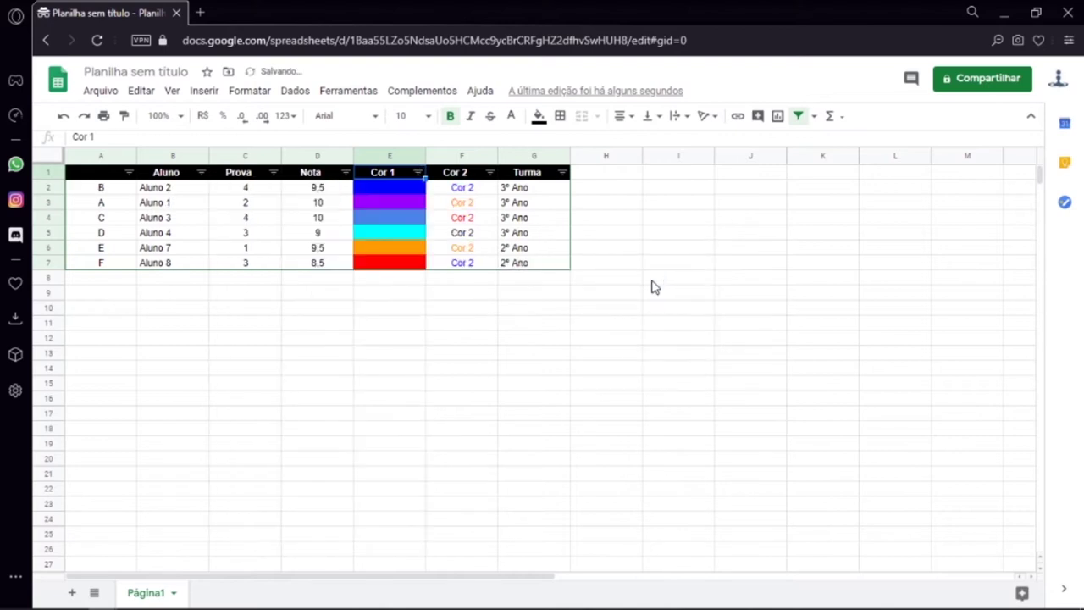
Step: Sort the Cor 2 column by text colour so that vermelho comes first
{"action": "left_click", "coordinate": [490, 172]}
{"action": "mouse_move", "coordinate": [455, 249]}
{"action": "mouse_move", "coordinate": [571, 276]}
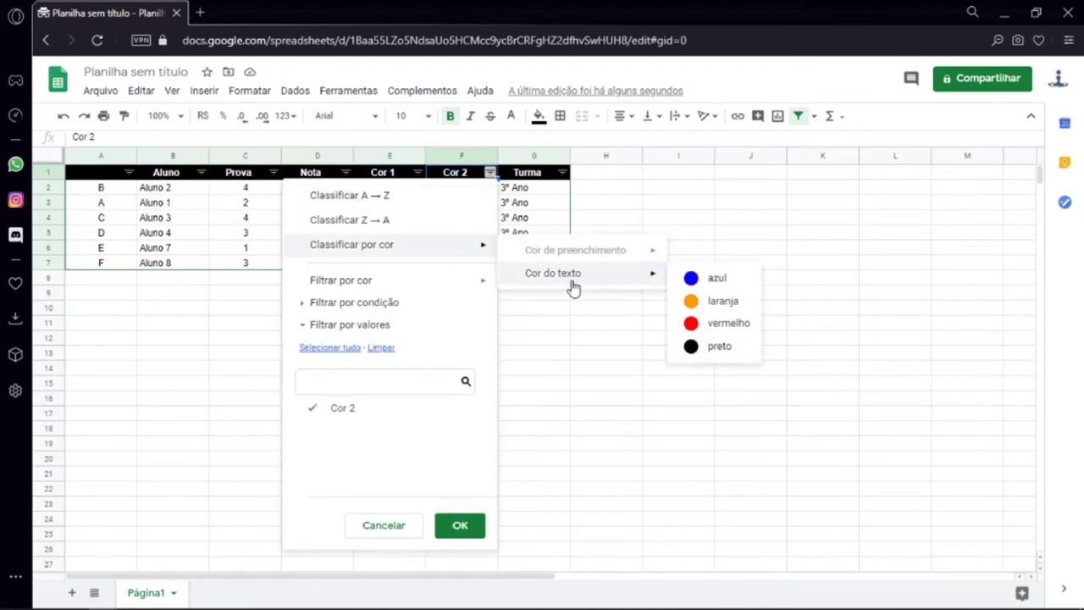
{"action": "left_click", "coordinate": [694, 324]}
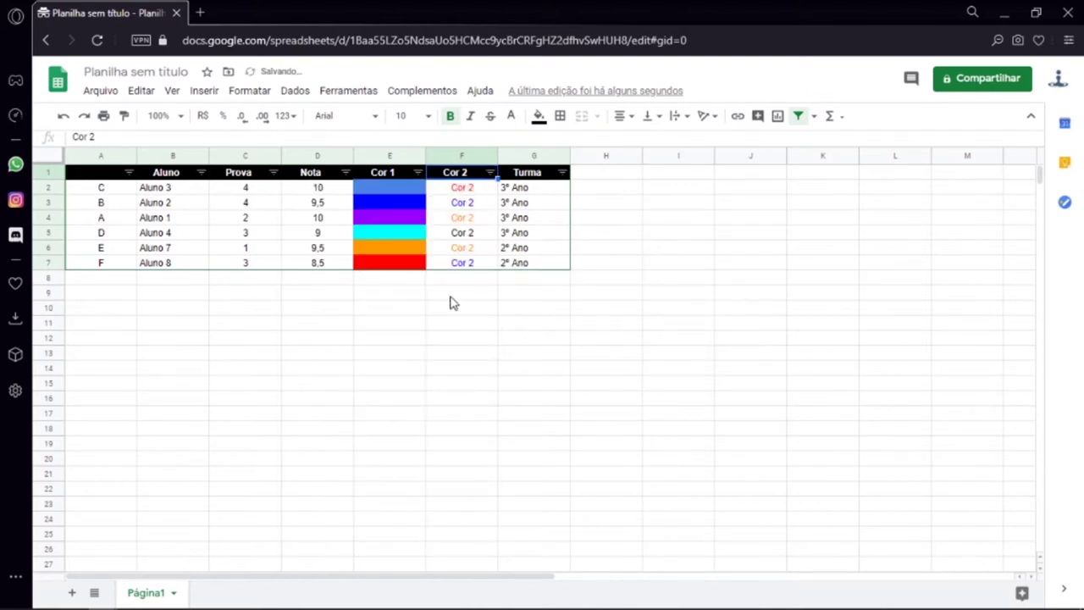
Step: Filter the Cor 2 column by the text colour vermelho, and reset its colour filter to Nenhuma
{"action": "left_click", "coordinate": [490, 172]}
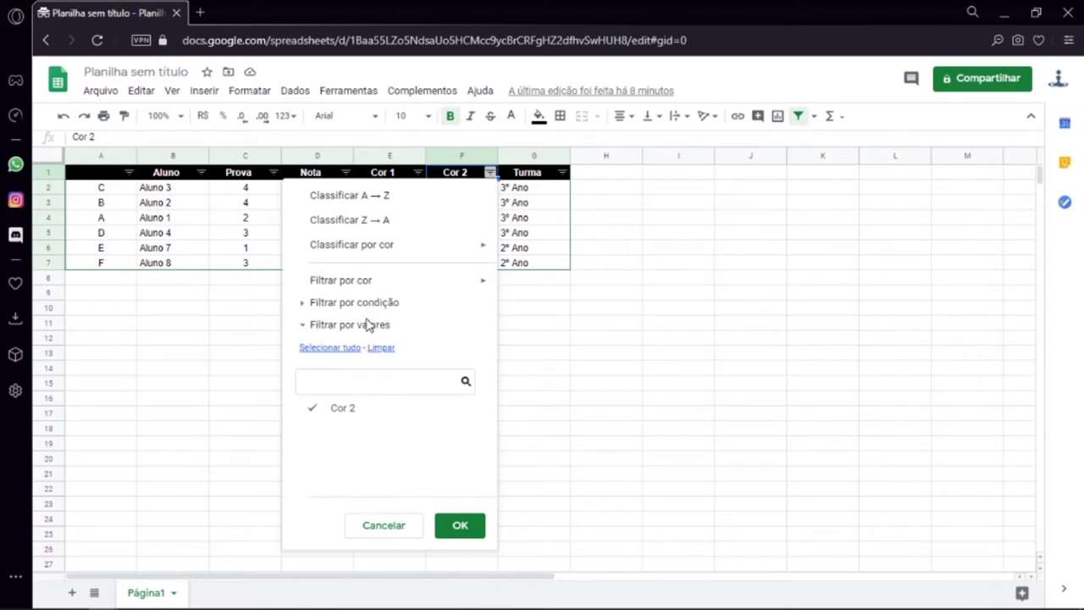
{"action": "mouse_move", "coordinate": [373, 287]}
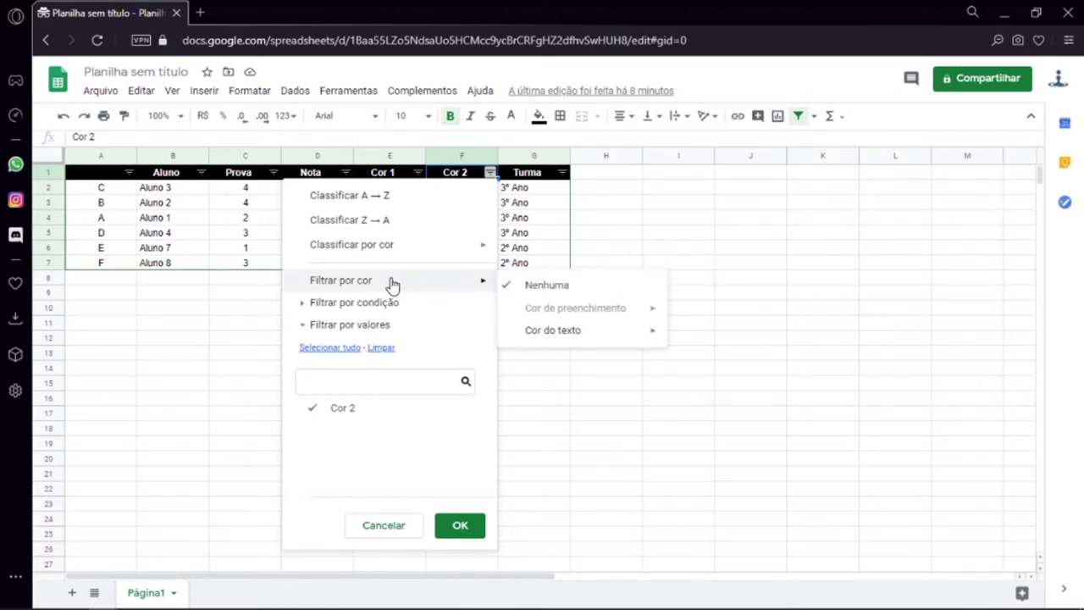
{"action": "mouse_move", "coordinate": [584, 332]}
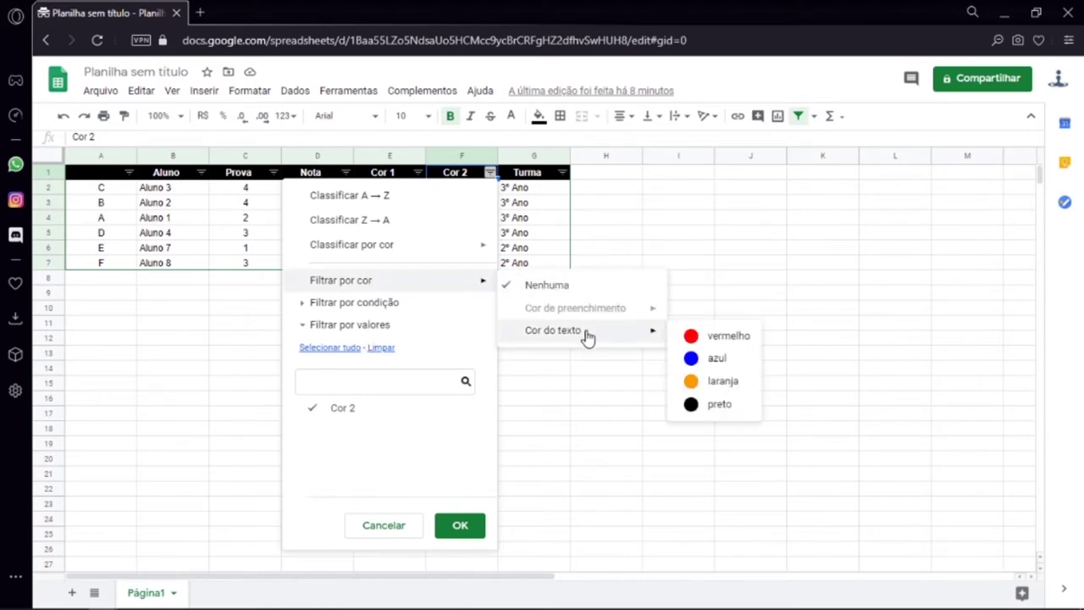
{"action": "left_click", "coordinate": [718, 338]}
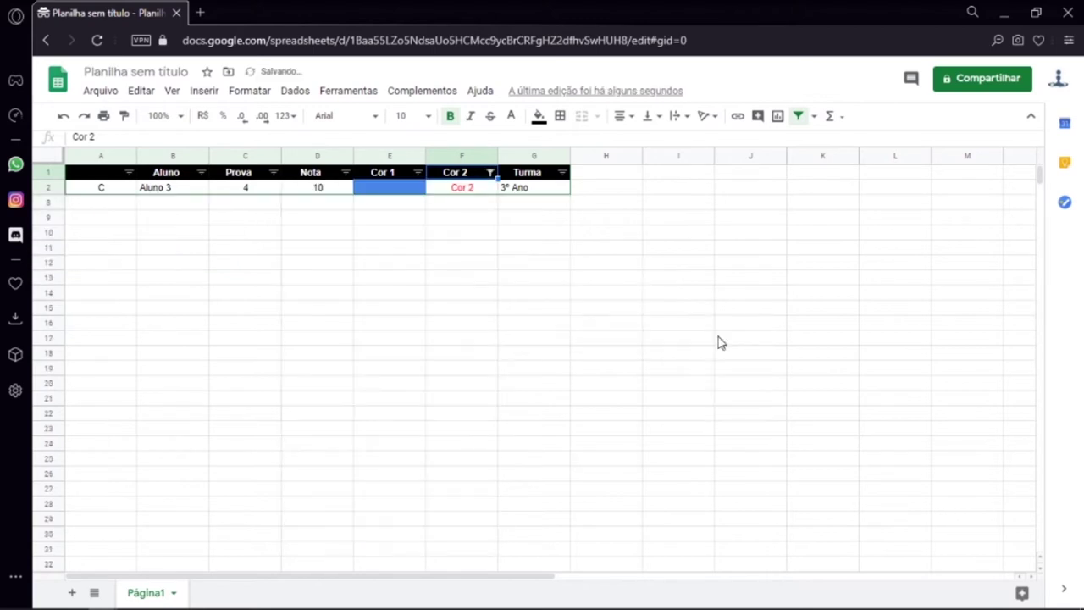
{"action": "left_click", "coordinate": [490, 173]}
{"action": "mouse_move", "coordinate": [448, 287]}
{"action": "left_click", "coordinate": [549, 286]}
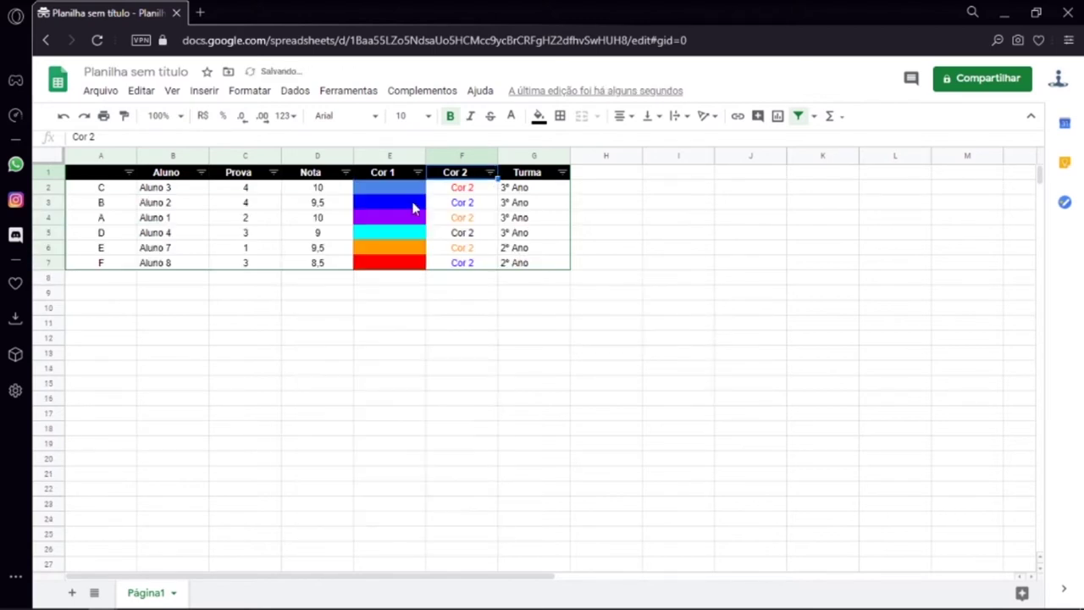
Step: Filter the Cor 1 column by the fill colour roxo, and reset its colour filter to Nenhuma
{"action": "left_click", "coordinate": [417, 173]}
{"action": "mouse_move", "coordinate": [381, 281]}
{"action": "mouse_move", "coordinate": [508, 309]}
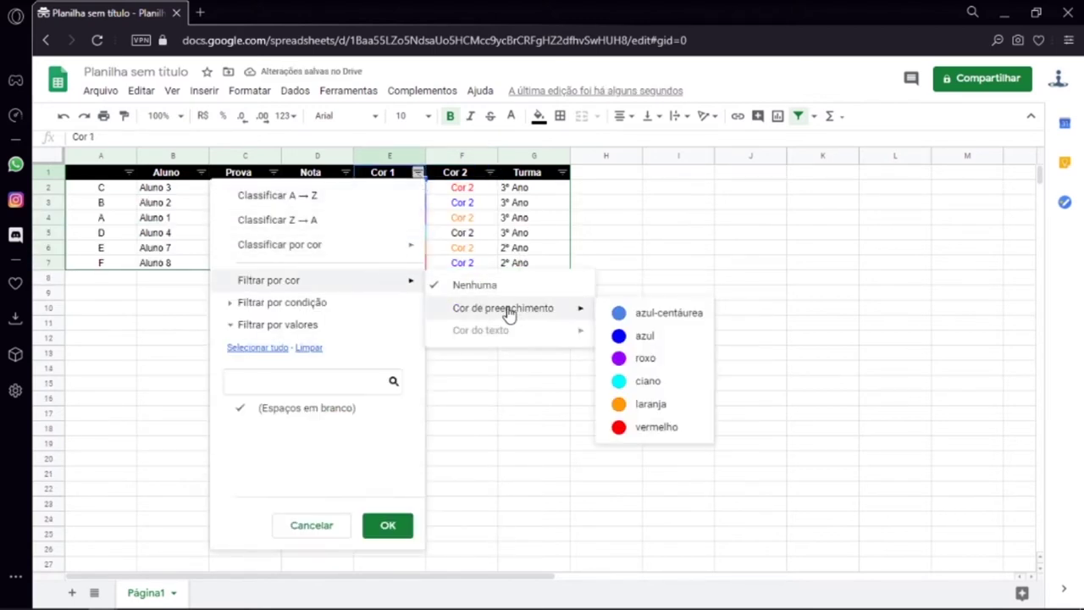
{"action": "left_click", "coordinate": [647, 359]}
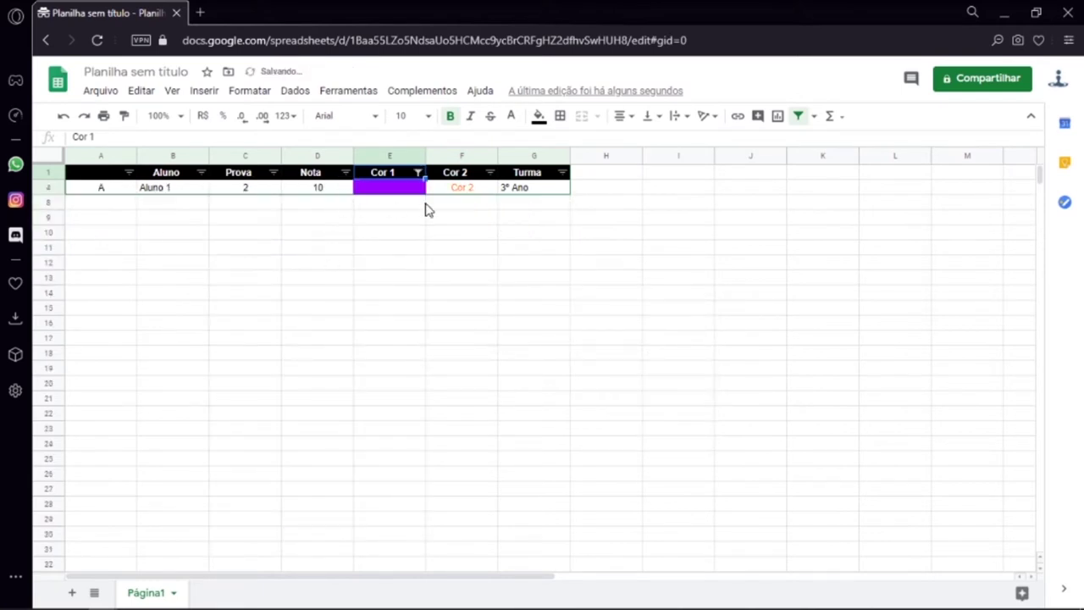
{"action": "left_click", "coordinate": [418, 173]}
{"action": "mouse_move", "coordinate": [380, 280]}
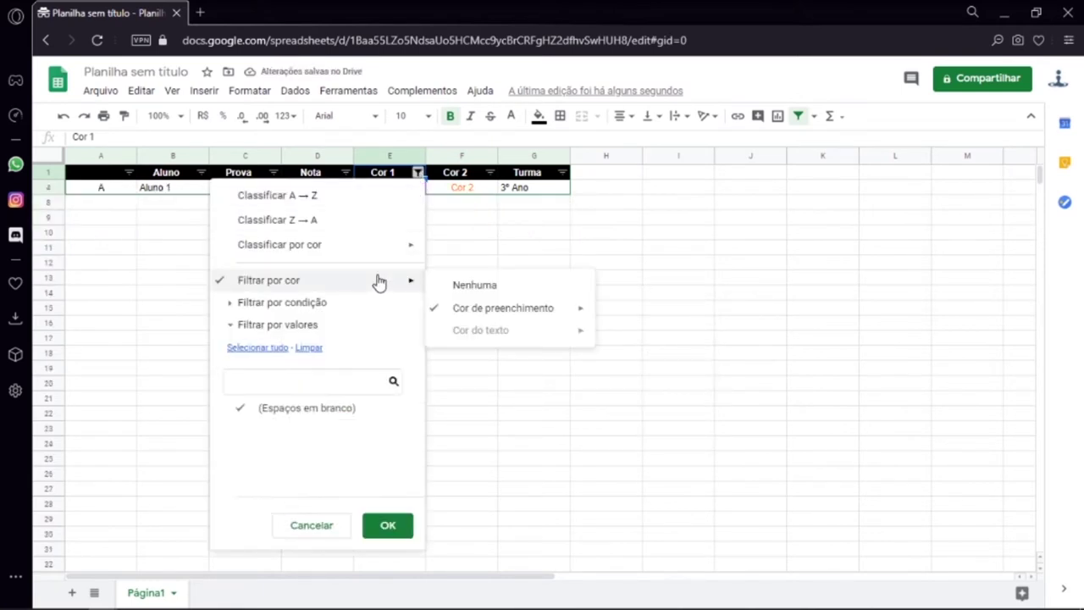
{"action": "left_click", "coordinate": [493, 285]}
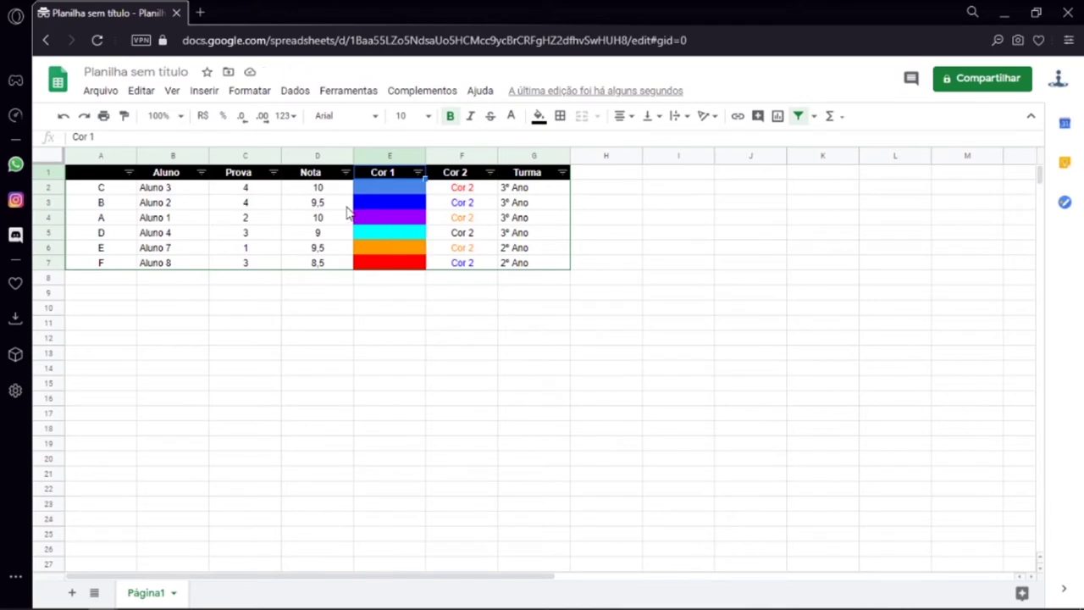
{"action": "left_click", "coordinate": [346, 172]}
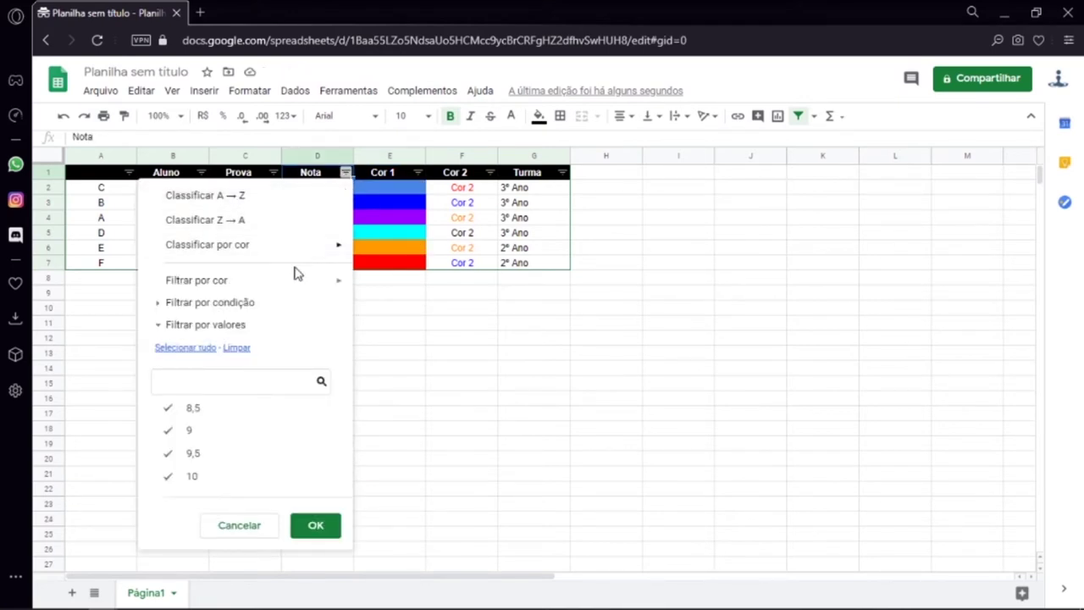
{"action": "left_click", "coordinate": [158, 303]}
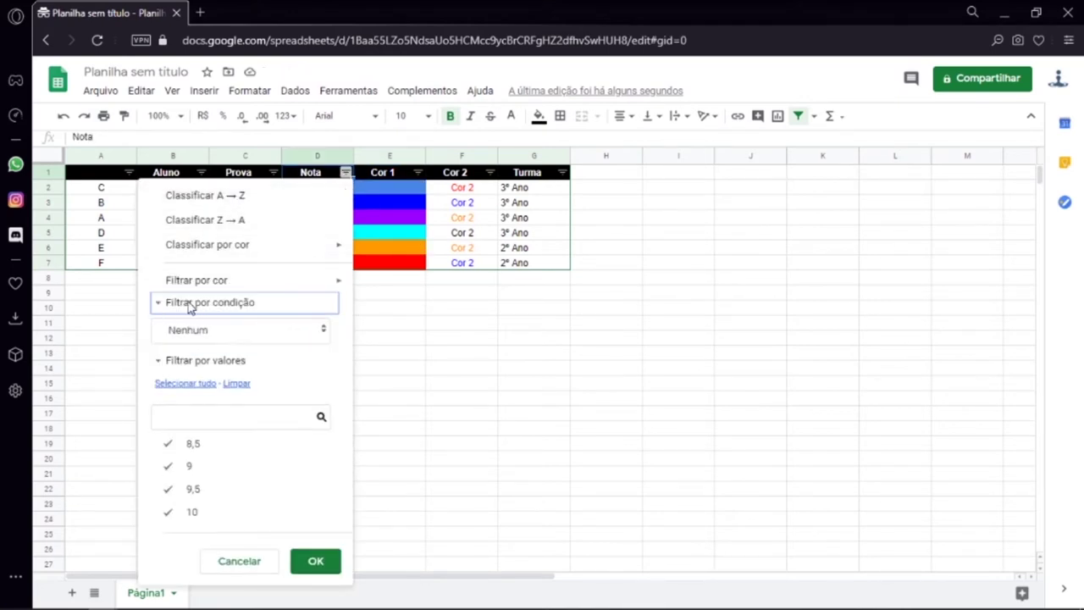
{"action": "left_click", "coordinate": [306, 329]}
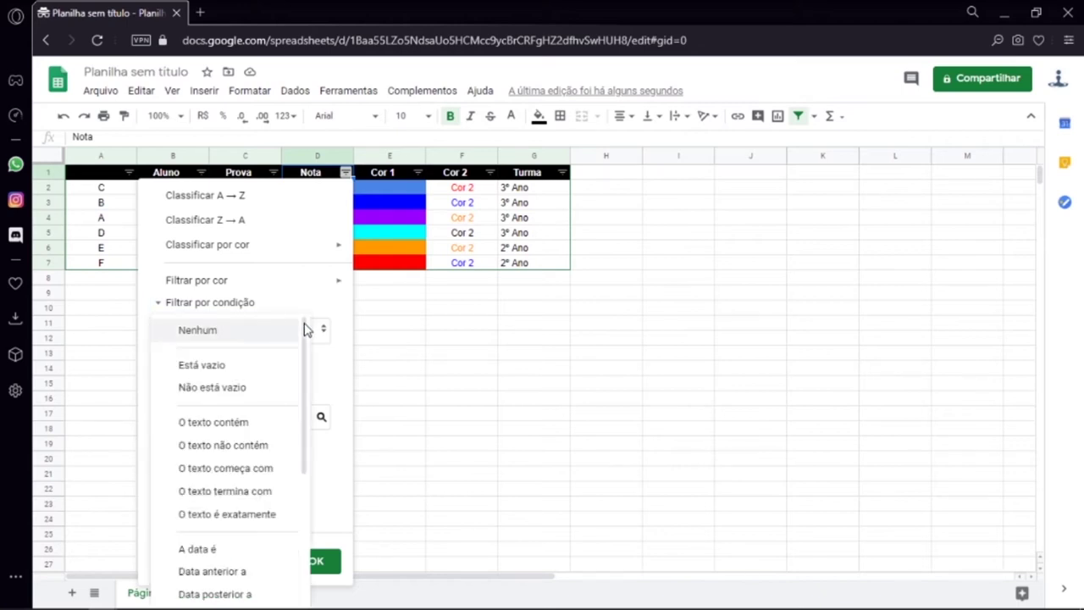
{"action": "left_click", "coordinate": [360, 281]}
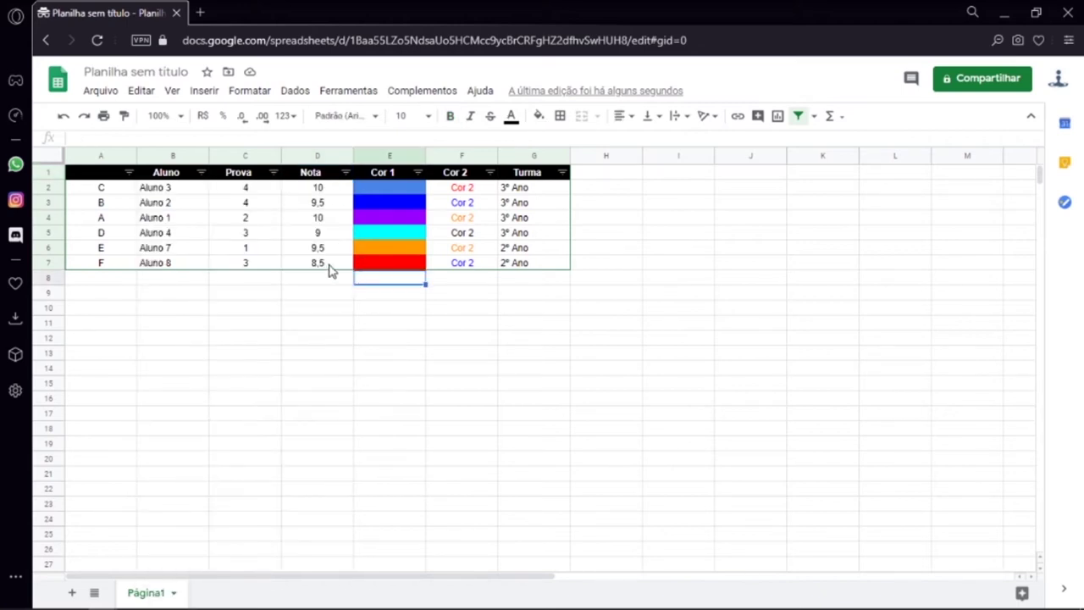
Step: Filter the Nota column with the condition "O texto não contém" and the value ","
{"action": "left_click", "coordinate": [345, 172]}
{"action": "left_click", "coordinate": [162, 305]}
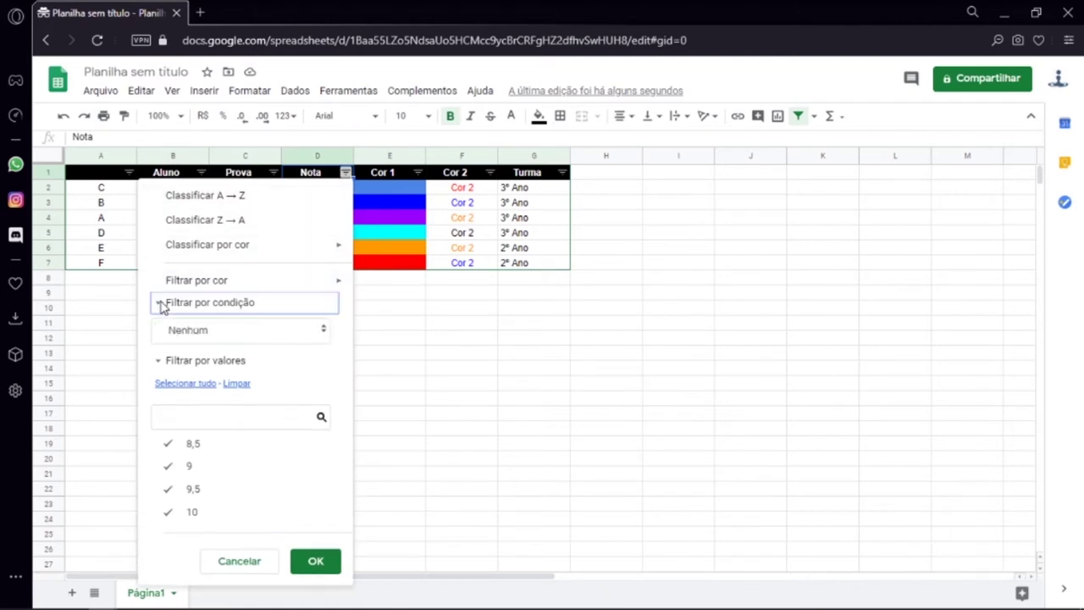
{"action": "left_click", "coordinate": [285, 324]}
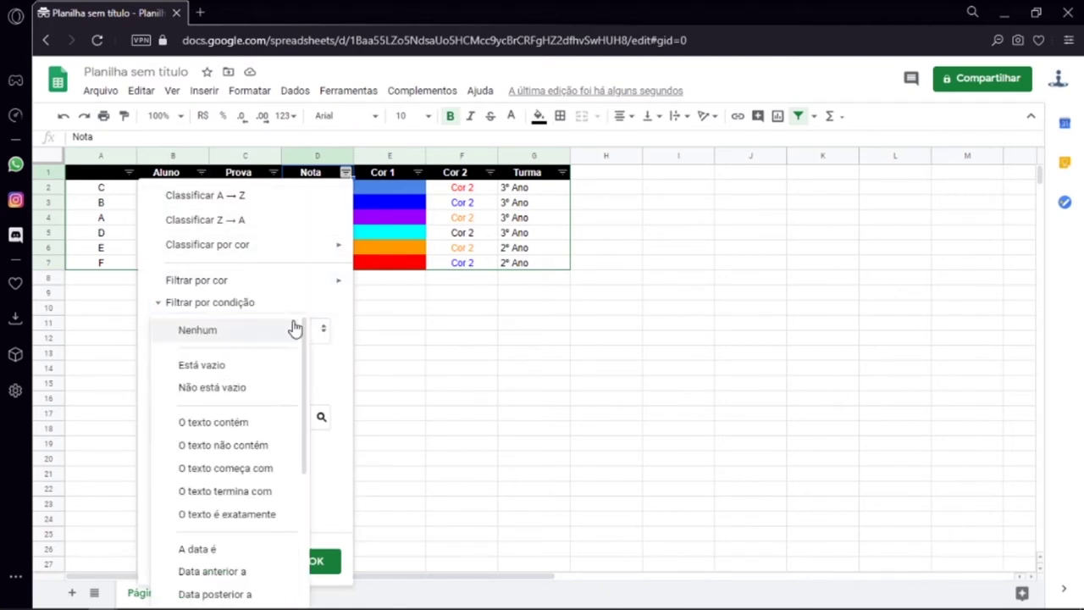
{"action": "left_click", "coordinate": [267, 444]}
{"action": "left_click", "coordinate": [268, 365]}
{"action": "type", "text": ","}
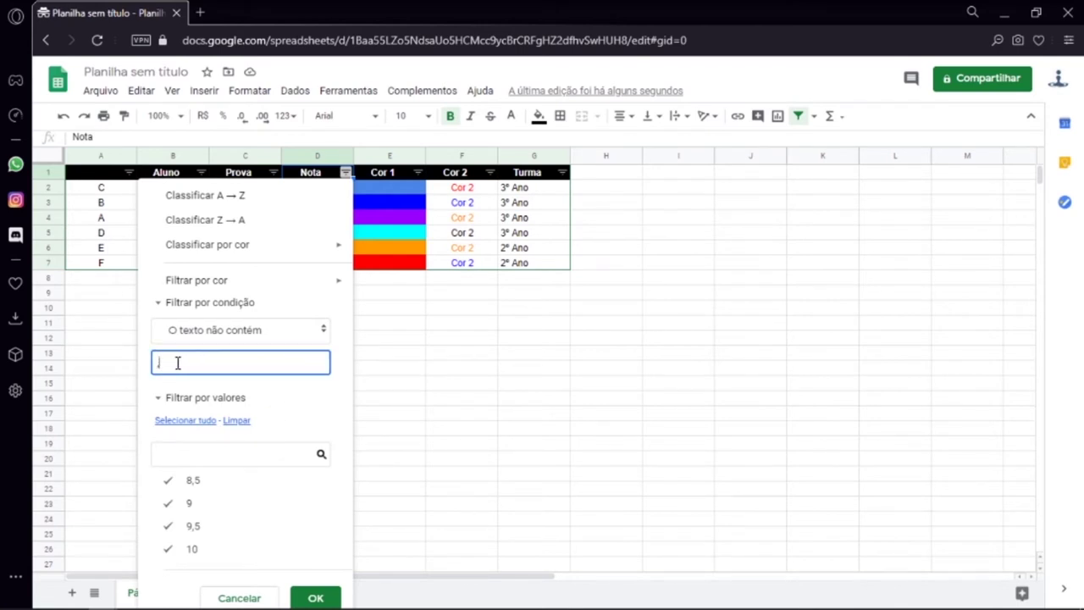
{"action": "left_click", "coordinate": [326, 597]}
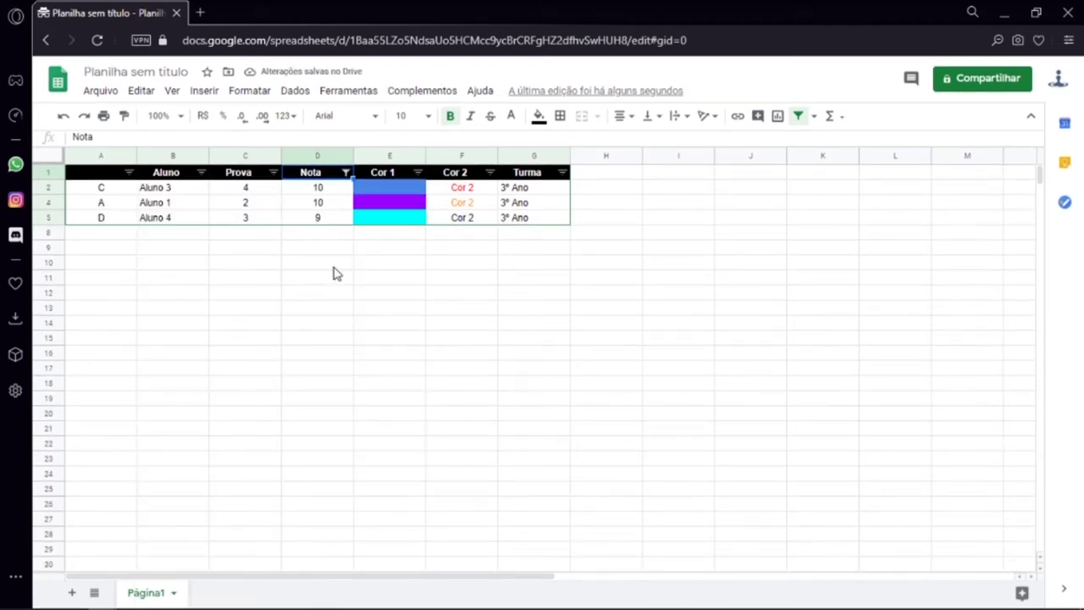
Step: Change the Nota column's filter condition to "O texto contém", keeping the comma as its value
{"action": "left_click", "coordinate": [346, 173]}
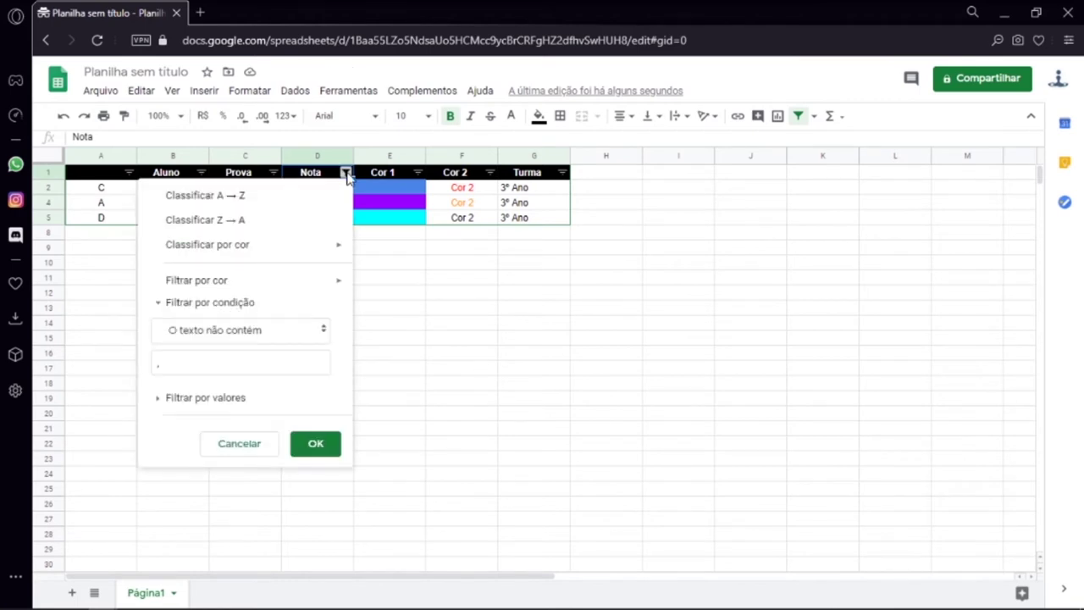
{"action": "left_click", "coordinate": [290, 329]}
{"action": "left_click", "coordinate": [249, 312]}
{"action": "left_click", "coordinate": [336, 443]}
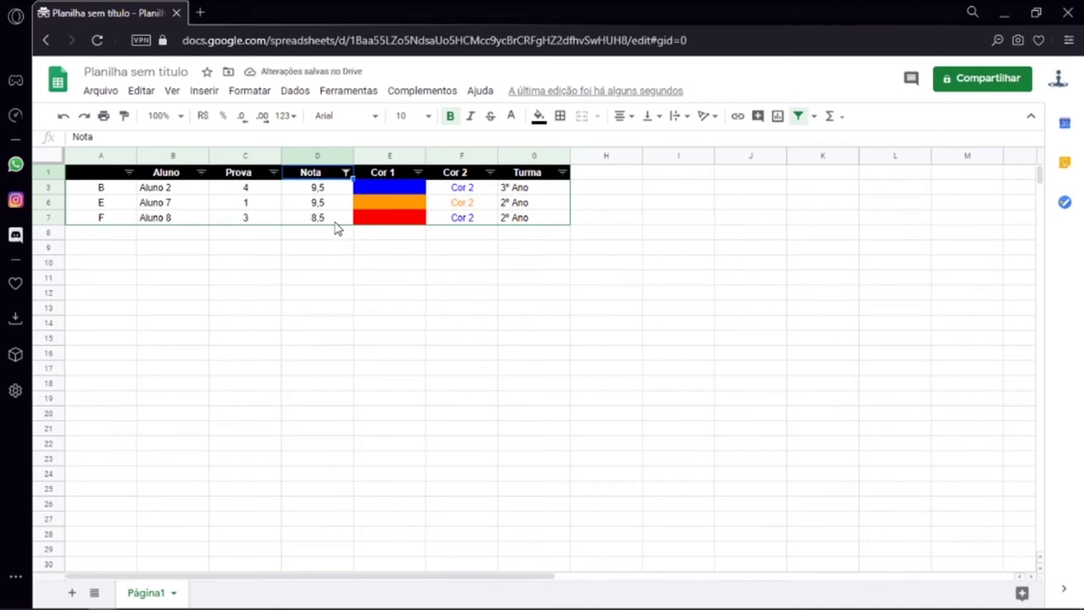
Step: Reset the Nota column's filter condition to Nenhum
{"action": "left_click", "coordinate": [346, 172]}
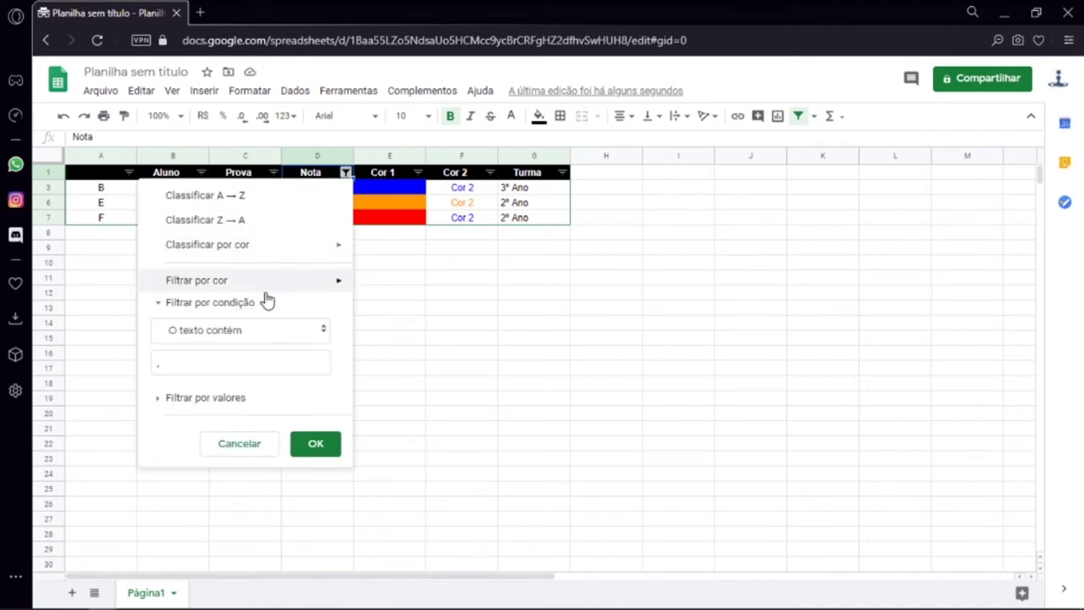
{"action": "left_click", "coordinate": [258, 329]}
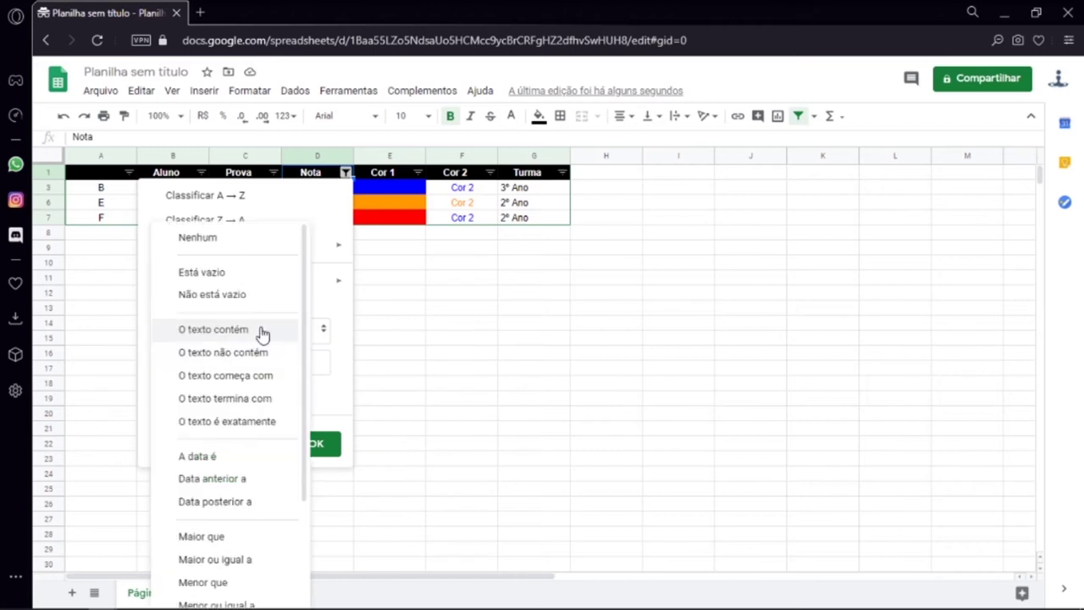
{"action": "scroll", "coordinate": [235, 535], "scroll_direction": "down", "scroll_amount": 3}
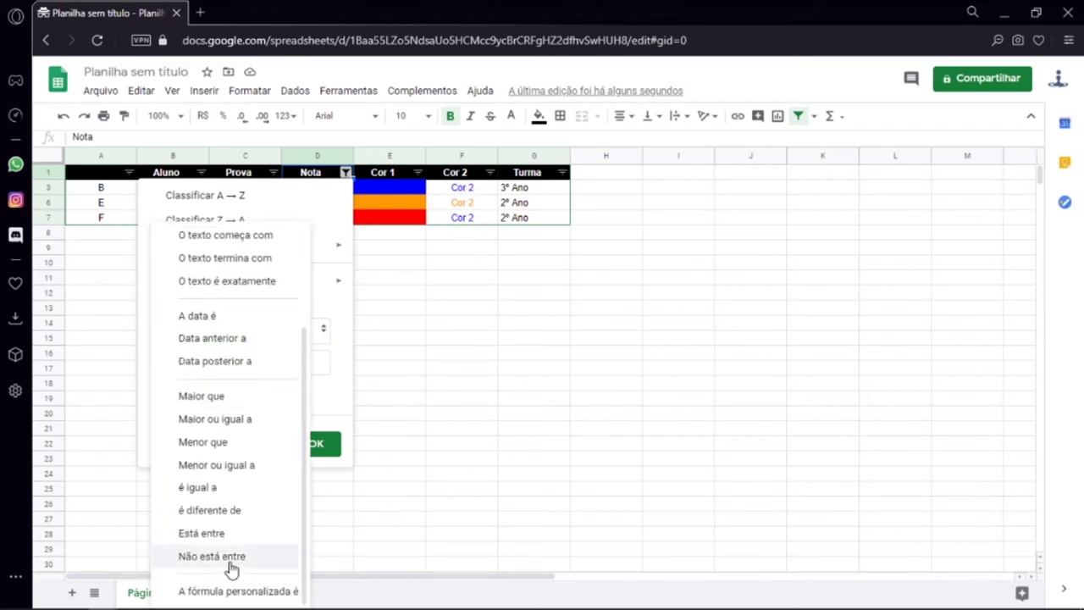
{"action": "scroll", "coordinate": [225, 356], "scroll_direction": "up", "scroll_amount": 3}
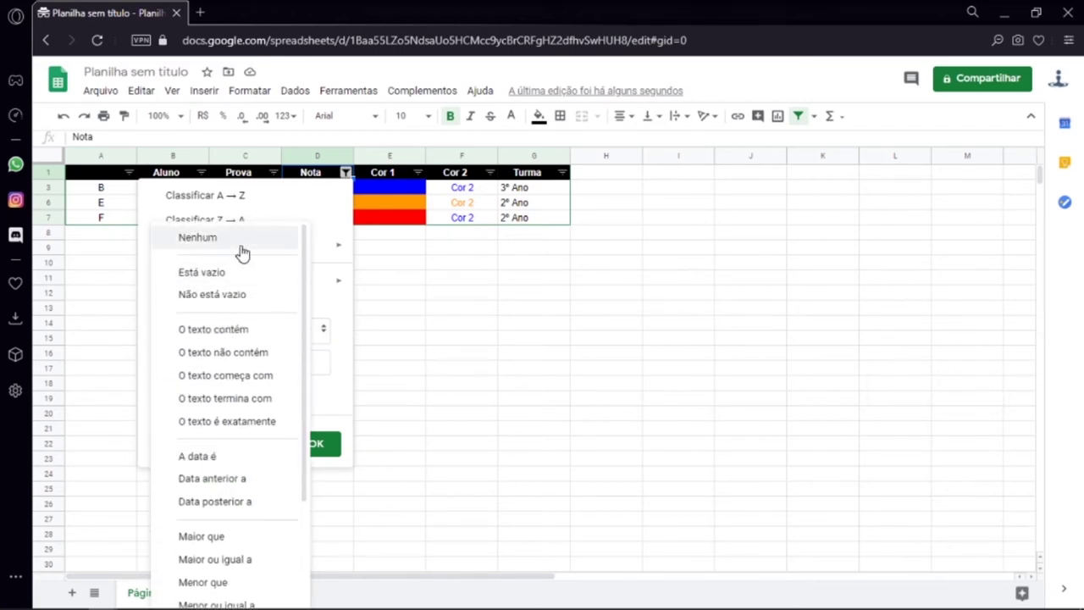
{"action": "left_click", "coordinate": [210, 239]}
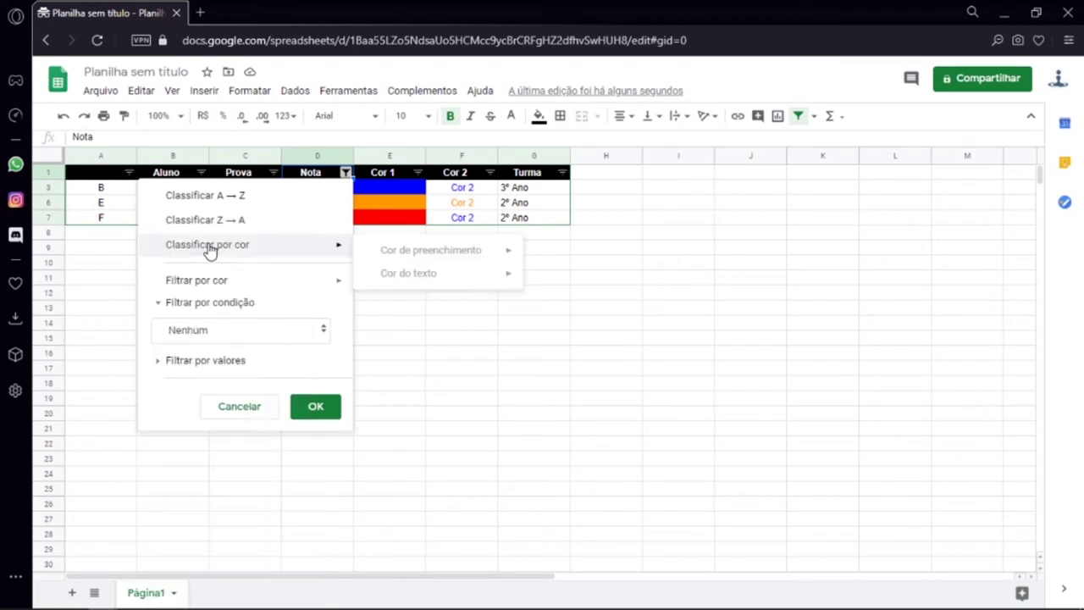
{"action": "left_click", "coordinate": [324, 415]}
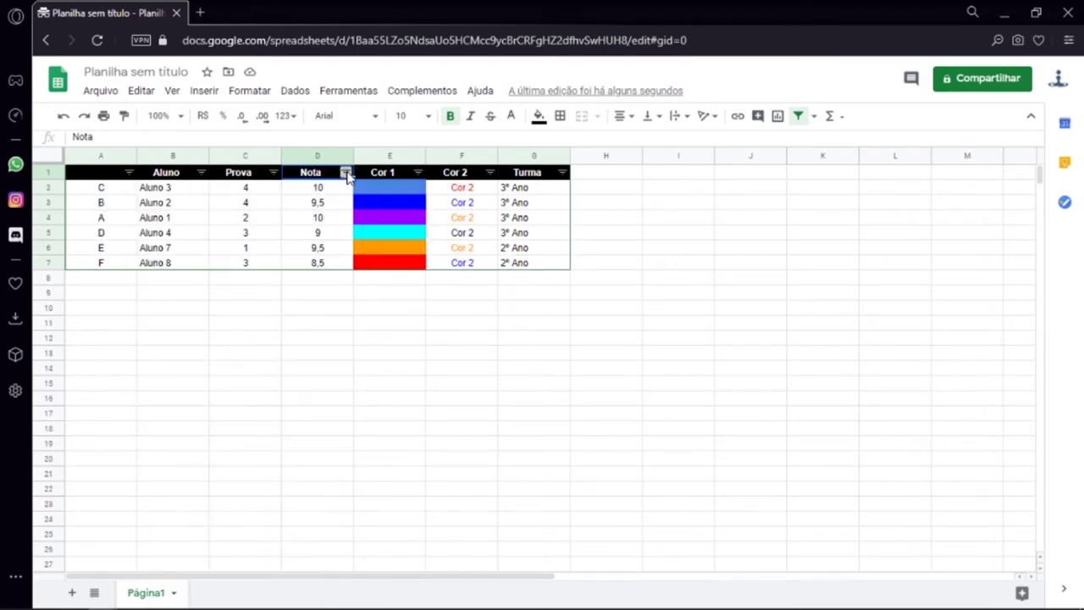
Step: Filter the Nota column by values to show only 8,5, and restore the selection of all its values
{"action": "left_click", "coordinate": [346, 174]}
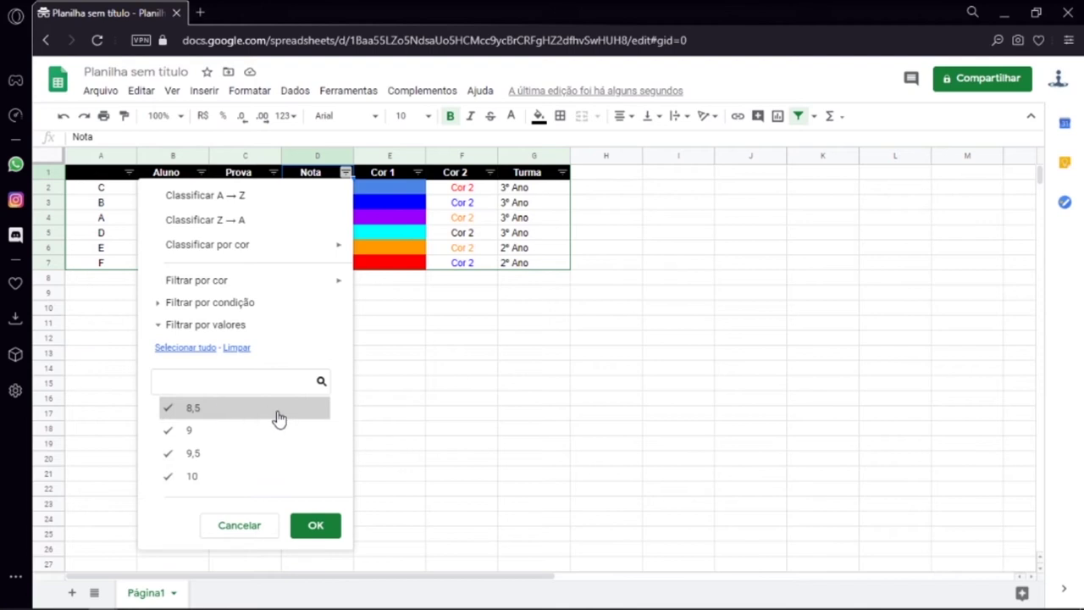
{"action": "left_click", "coordinate": [237, 432]}
{"action": "left_click", "coordinate": [227, 454]}
{"action": "left_click", "coordinate": [217, 477]}
{"action": "left_click", "coordinate": [314, 526]}
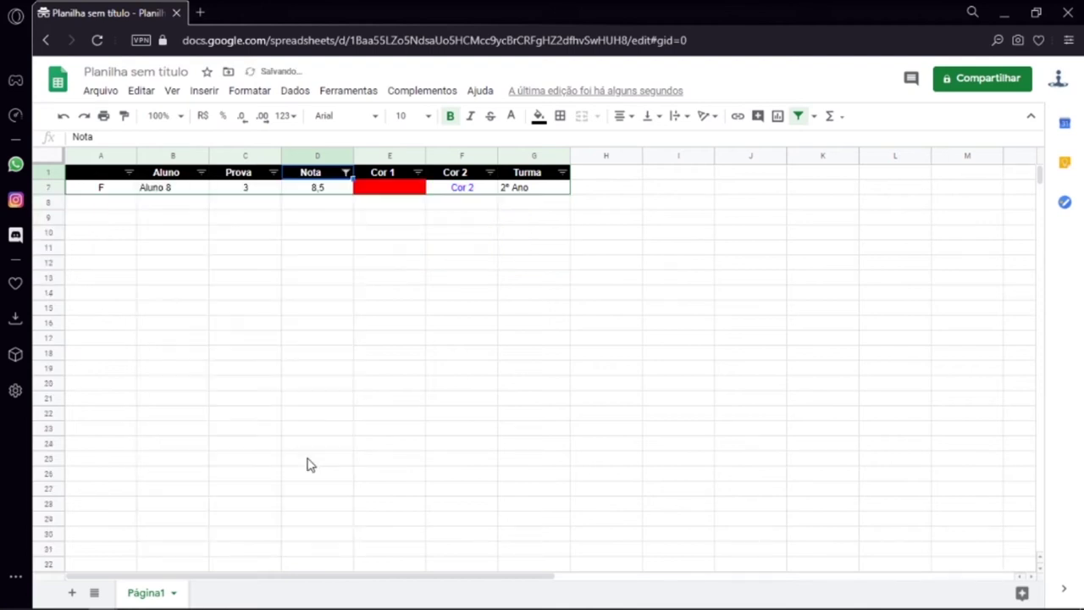
{"action": "left_click", "coordinate": [345, 172]}
{"action": "left_click", "coordinate": [212, 348]}
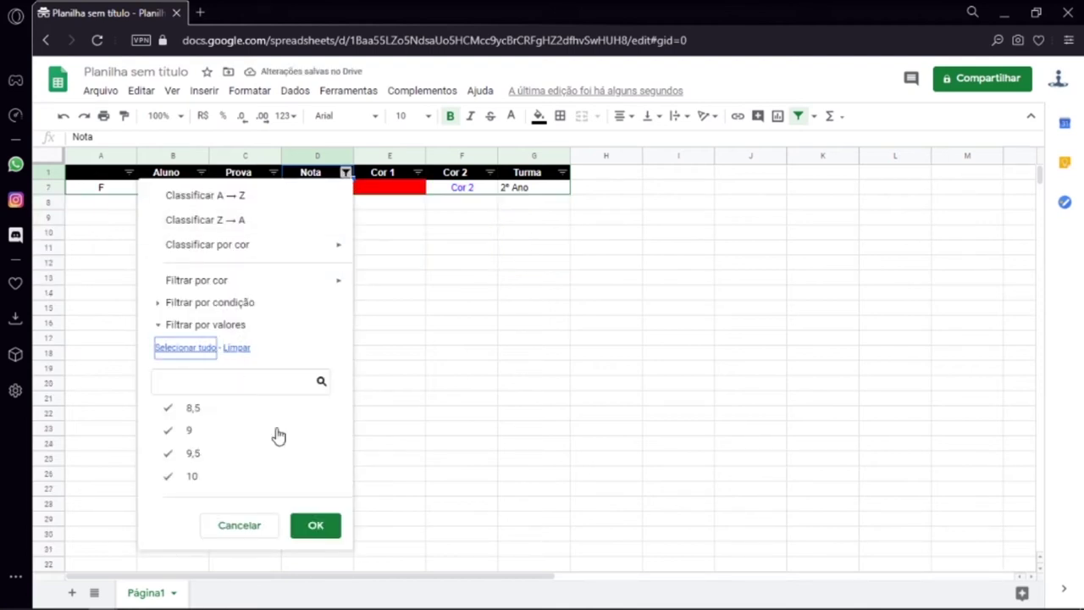
{"action": "left_click", "coordinate": [318, 525]}
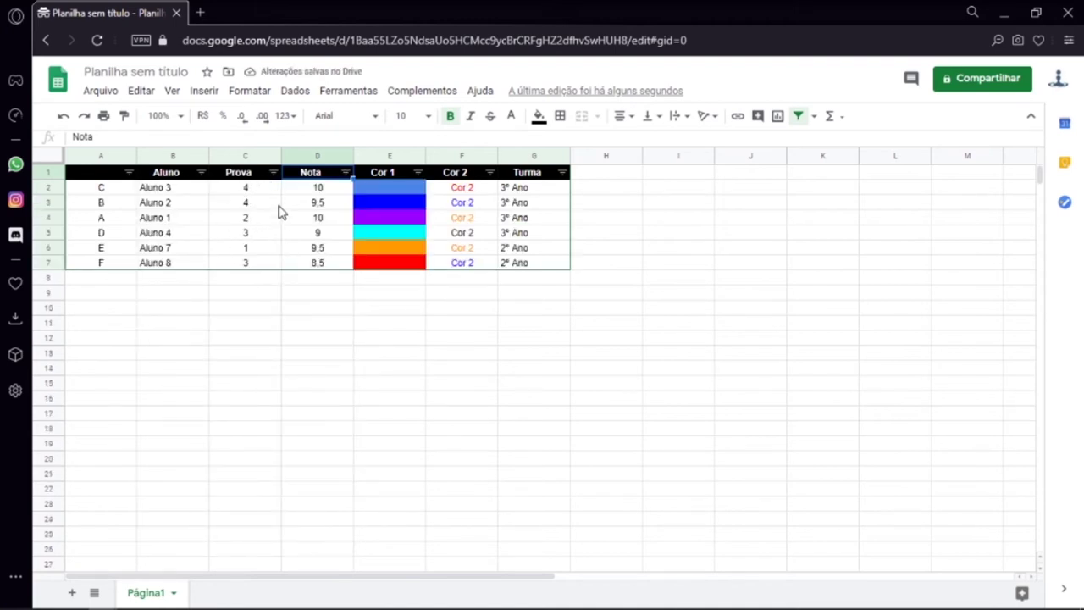
Step: Filter the Prova column by values, excluding 2 and 3 so that only 1 and 4 are shown
{"action": "left_click", "coordinate": [273, 172]}
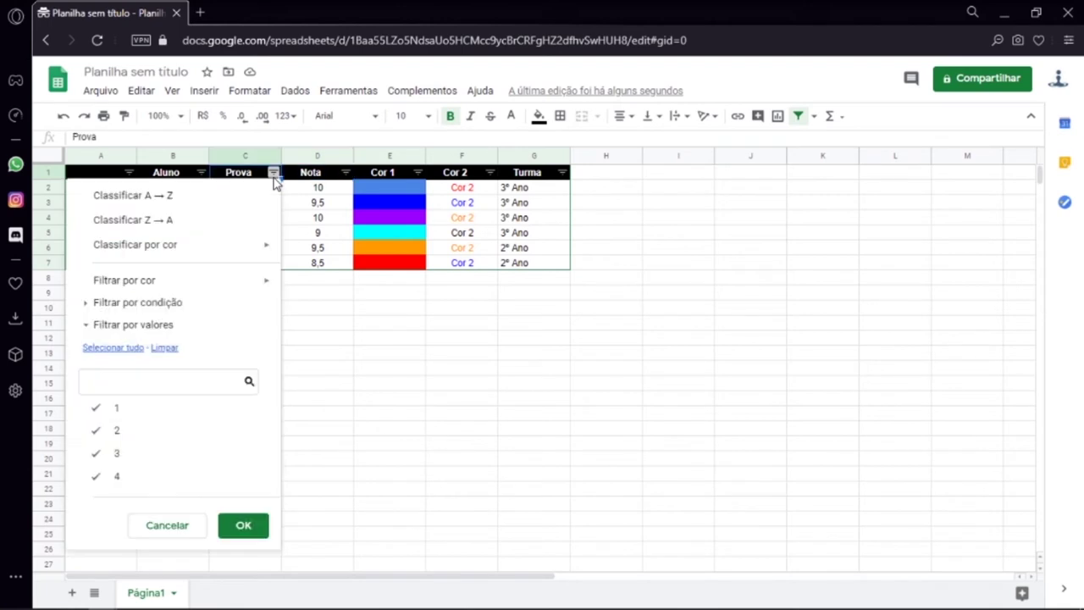
{"action": "left_click", "coordinate": [136, 432]}
{"action": "left_click", "coordinate": [133, 453]}
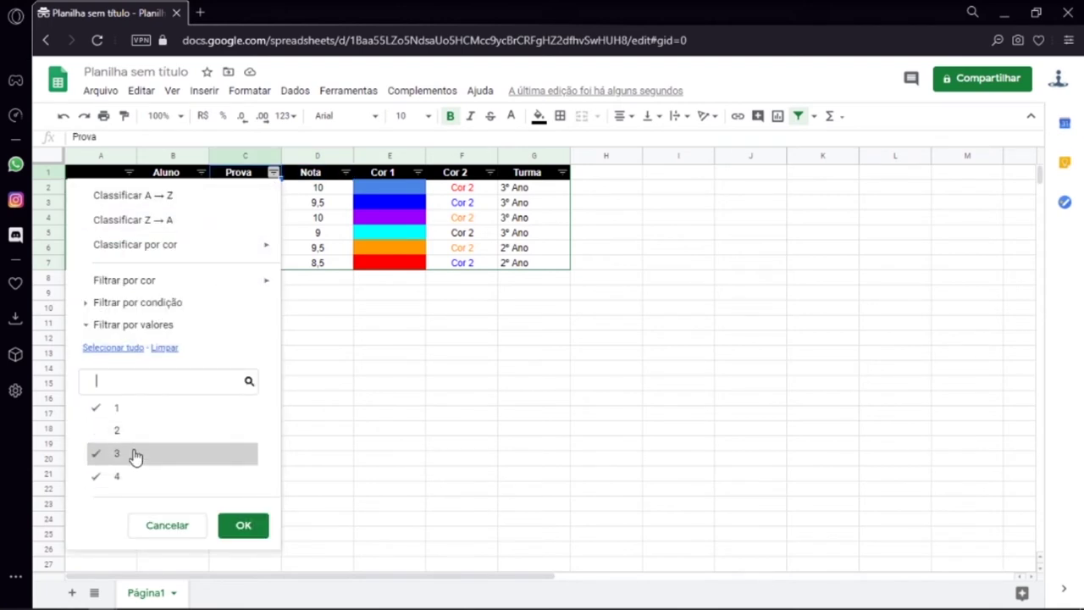
{"action": "left_click", "coordinate": [243, 525]}
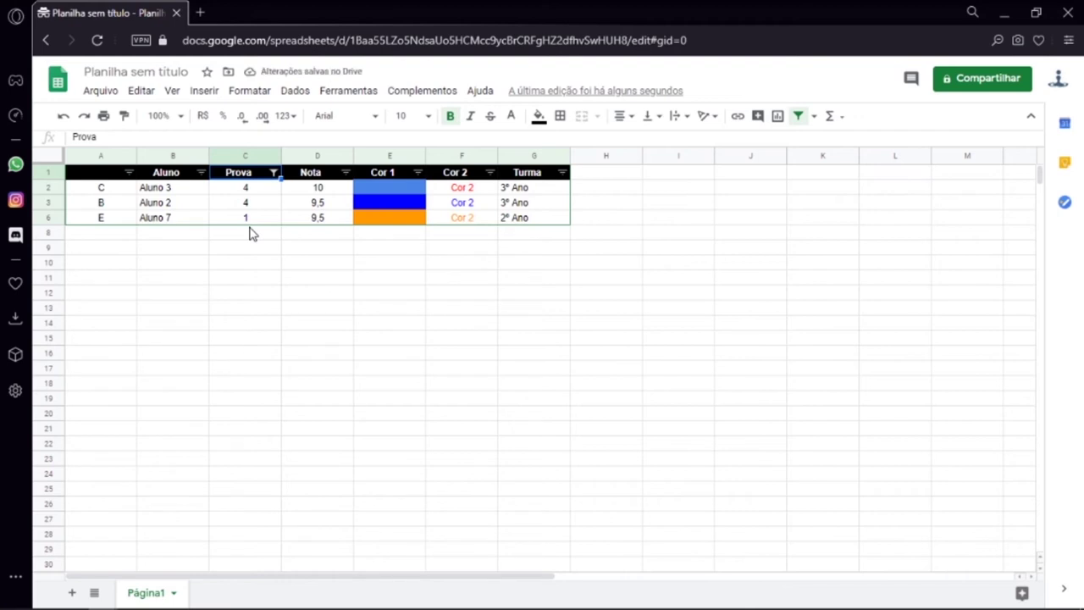
Step: Change the Prova column's value filter to show only 3, and restore the selection of all its values
{"action": "left_click", "coordinate": [274, 172]}
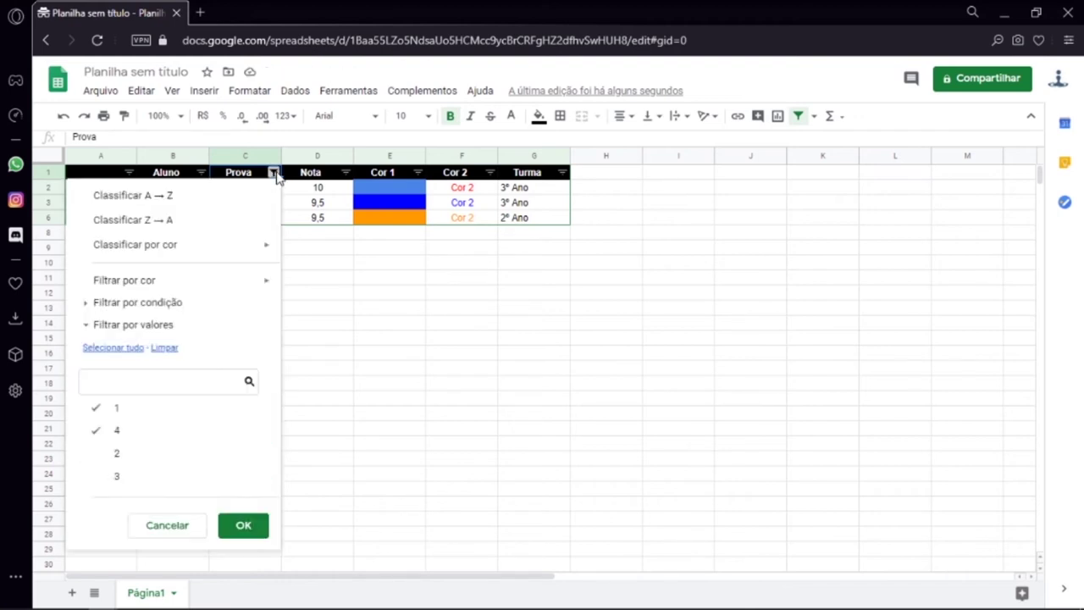
{"action": "left_click", "coordinate": [176, 349]}
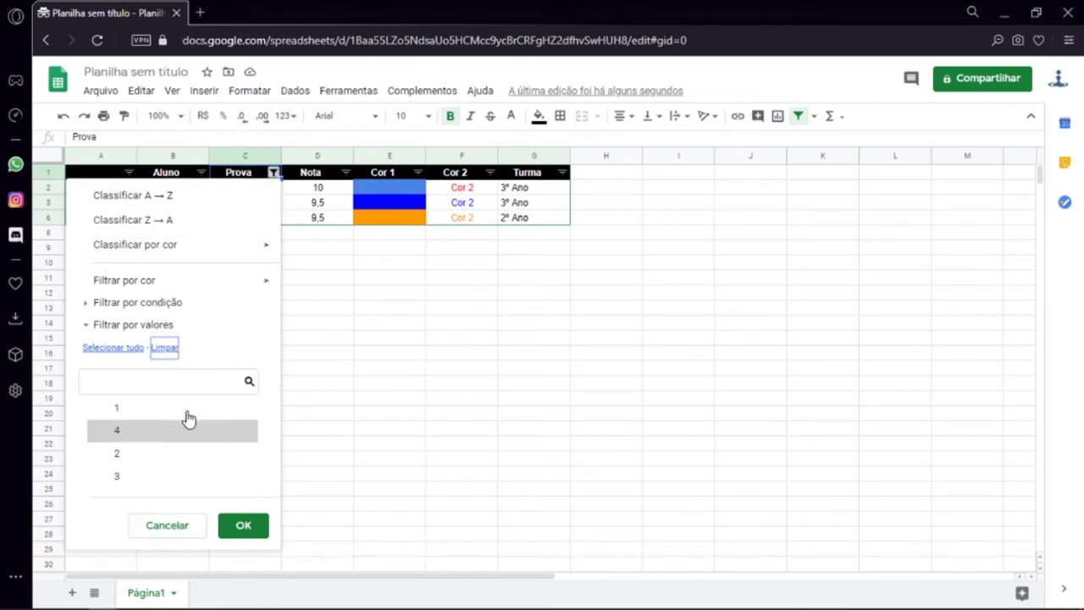
{"action": "left_click", "coordinate": [146, 477]}
{"action": "left_click", "coordinate": [243, 527]}
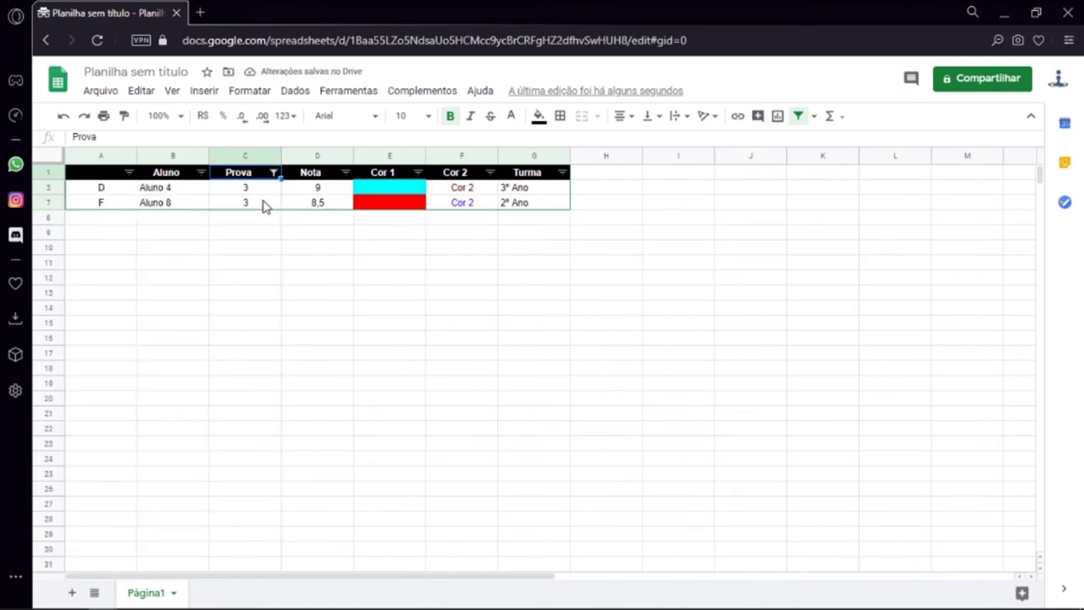
{"action": "left_click", "coordinate": [272, 173]}
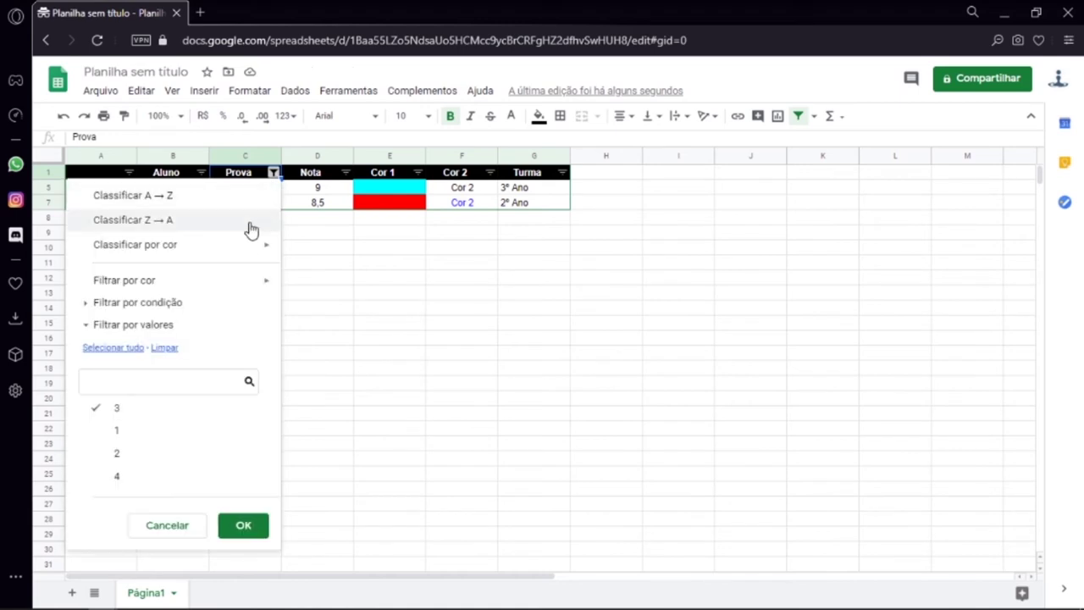
{"action": "left_click", "coordinate": [131, 354]}
{"action": "left_click", "coordinate": [243, 526]}
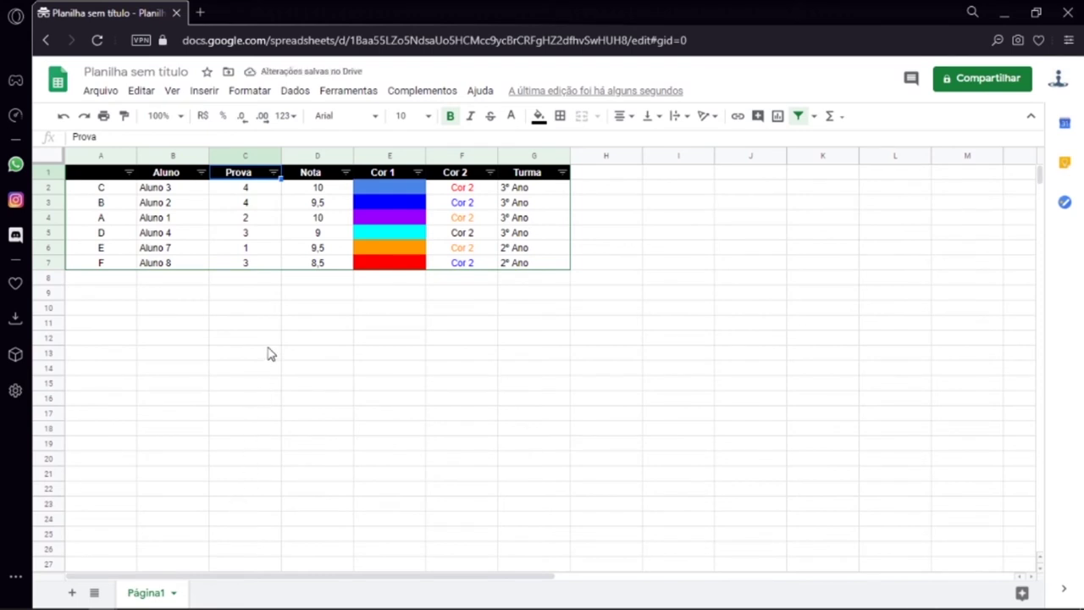
{"action": "left_click", "coordinate": [265, 287]}
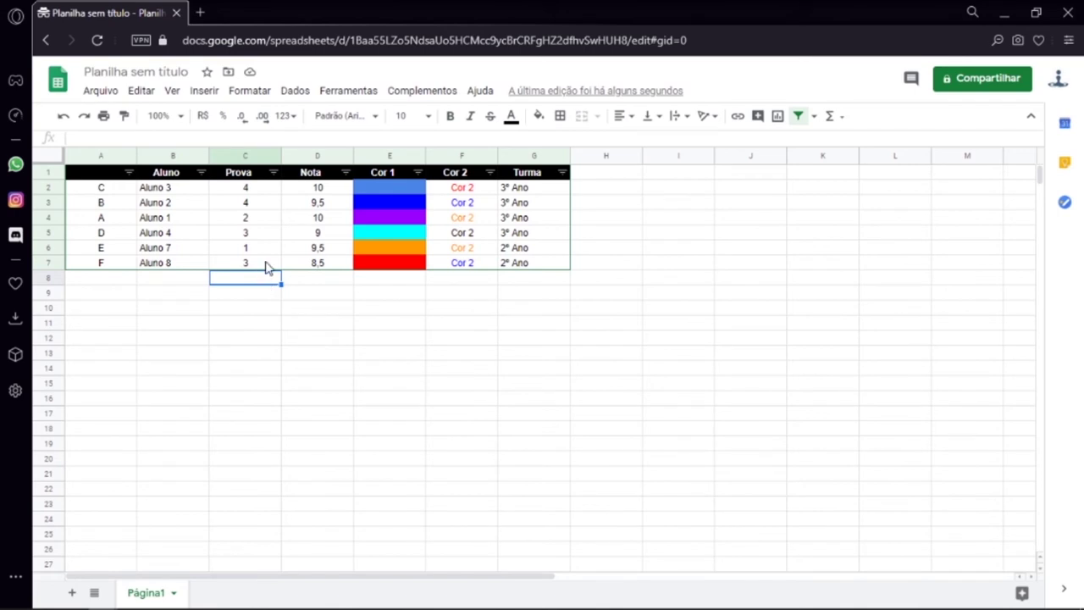
Step: Filter the Prova column by values again, leaving out 2 and 3
{"action": "left_click", "coordinate": [273, 173]}
{"action": "left_click", "coordinate": [126, 430]}
{"action": "left_click", "coordinate": [126, 453]}
{"action": "left_click", "coordinate": [261, 525]}
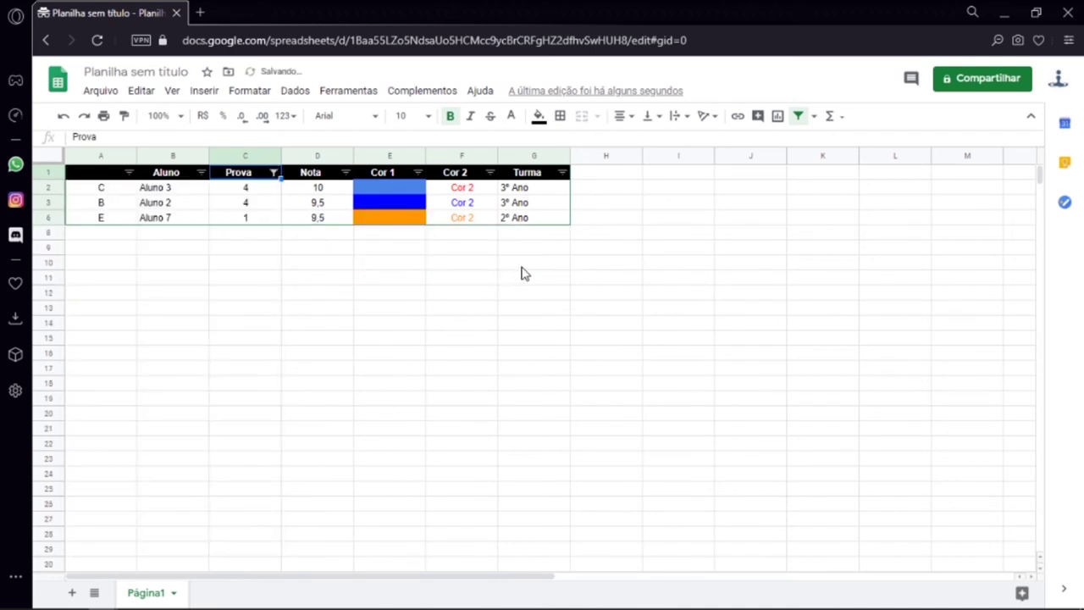
Step: Filter the Turma column by values to show only 3º Ano, excluding 2º Ano
{"action": "left_click", "coordinate": [562, 173]}
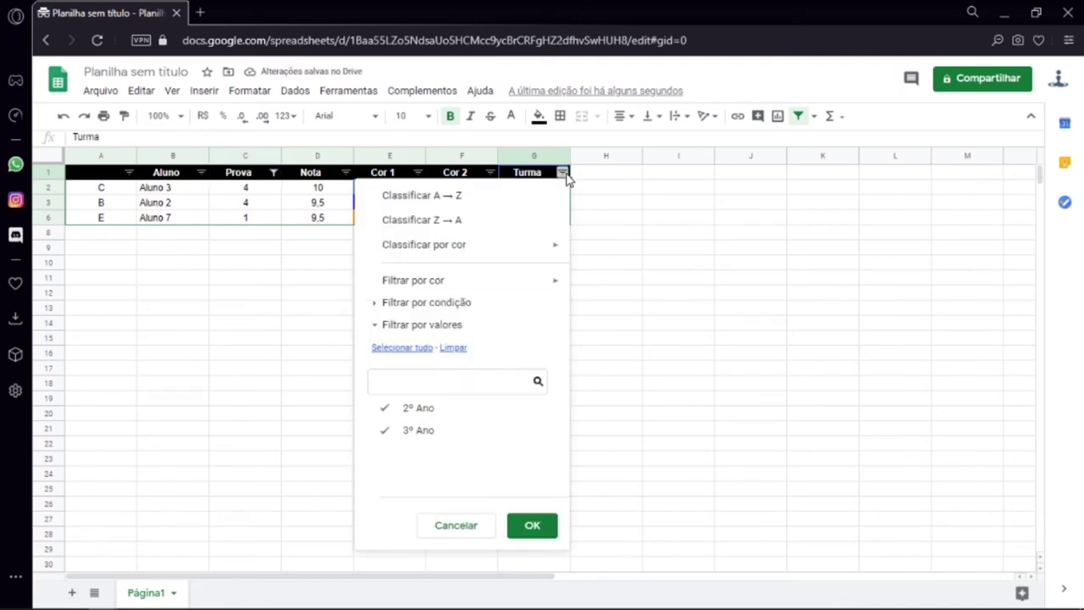
{"action": "left_click", "coordinate": [422, 410]}
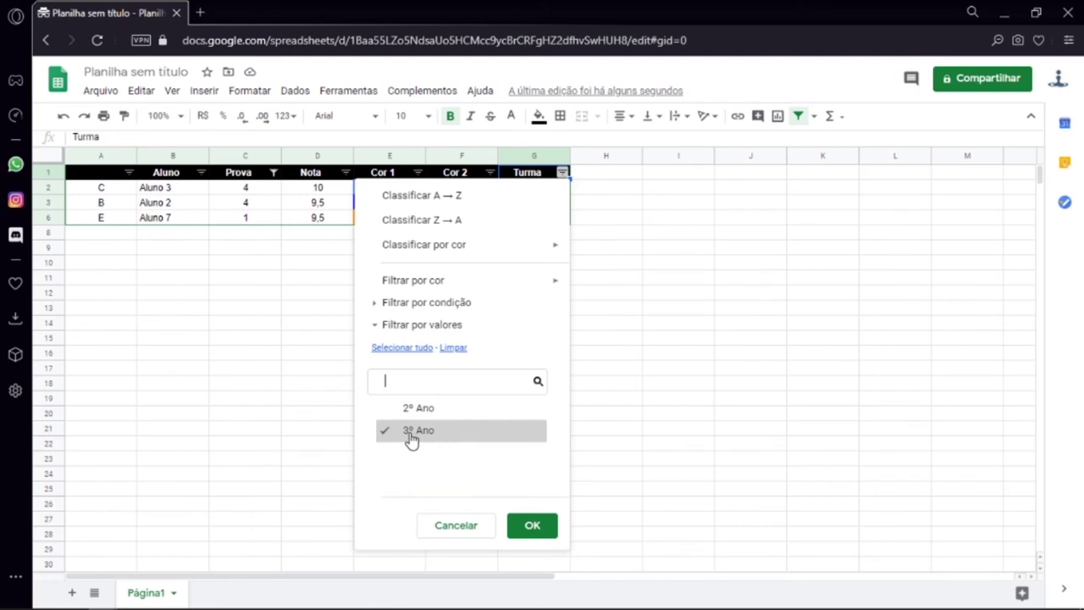
{"action": "left_click", "coordinate": [532, 525]}
{"action": "left_click", "coordinate": [520, 237]}
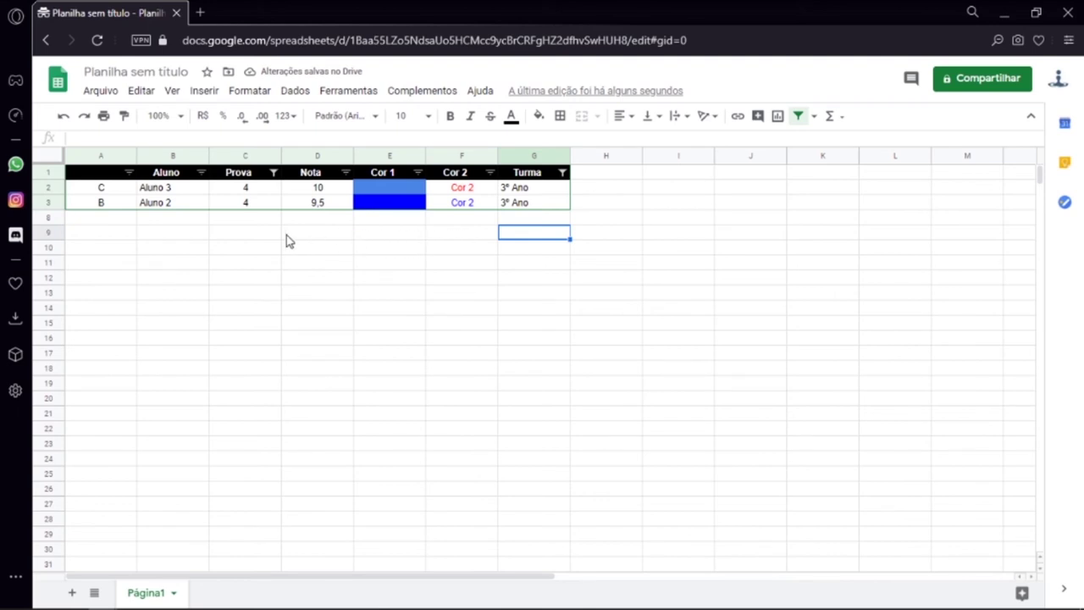
Step: Sort the filtered rows by the Nota column in Z → A order
{"action": "left_click", "coordinate": [346, 173]}
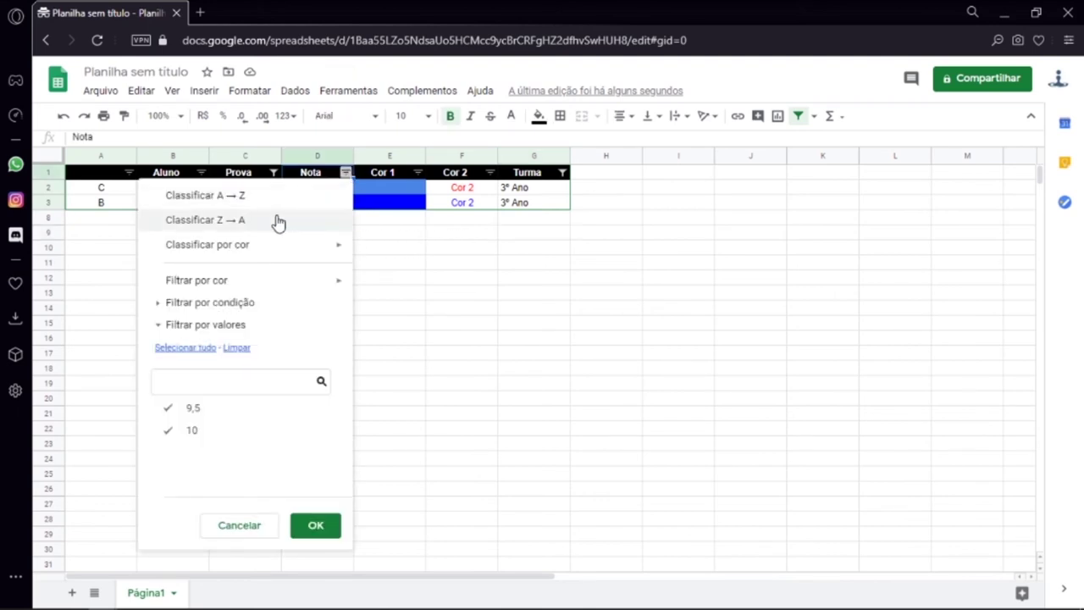
{"action": "left_click", "coordinate": [279, 221]}
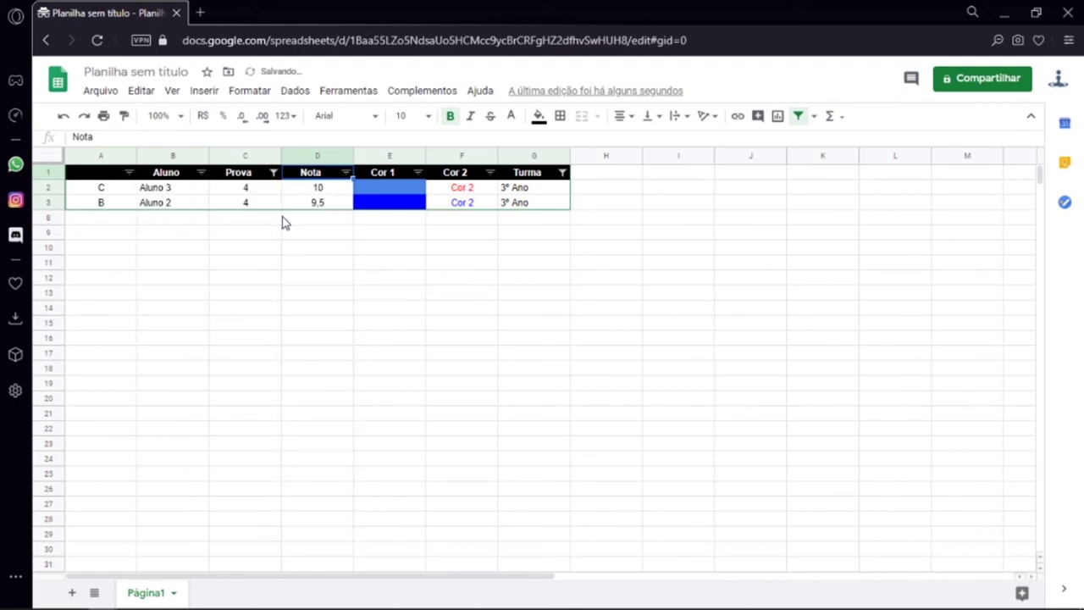
{"action": "left_click", "coordinate": [331, 221]}
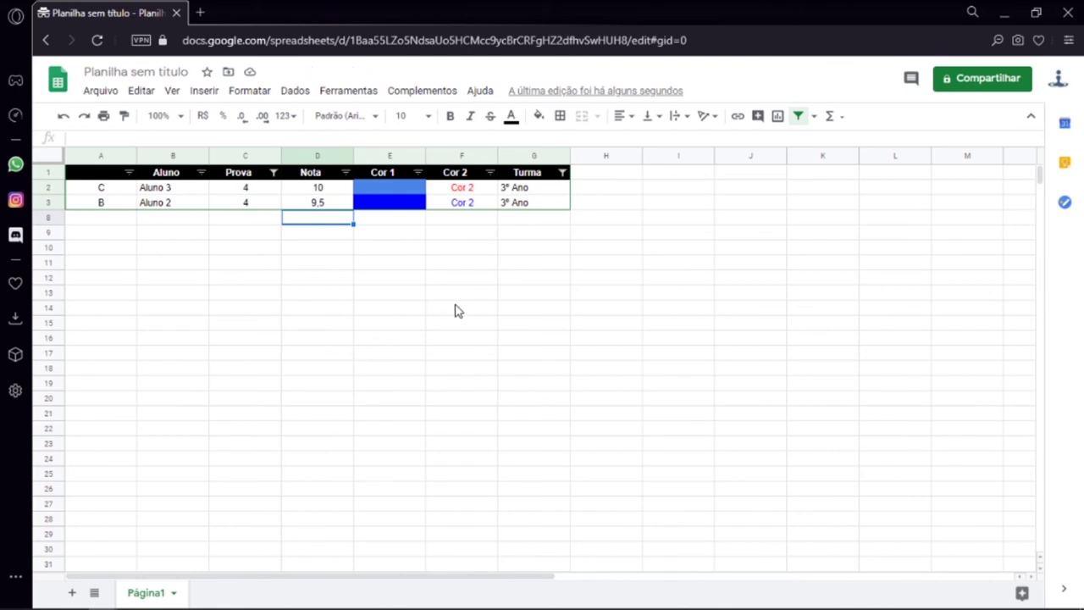
Step: Clear the value filters of the Turma and Prova columns by selecting all their values
{"action": "left_click", "coordinate": [562, 172]}
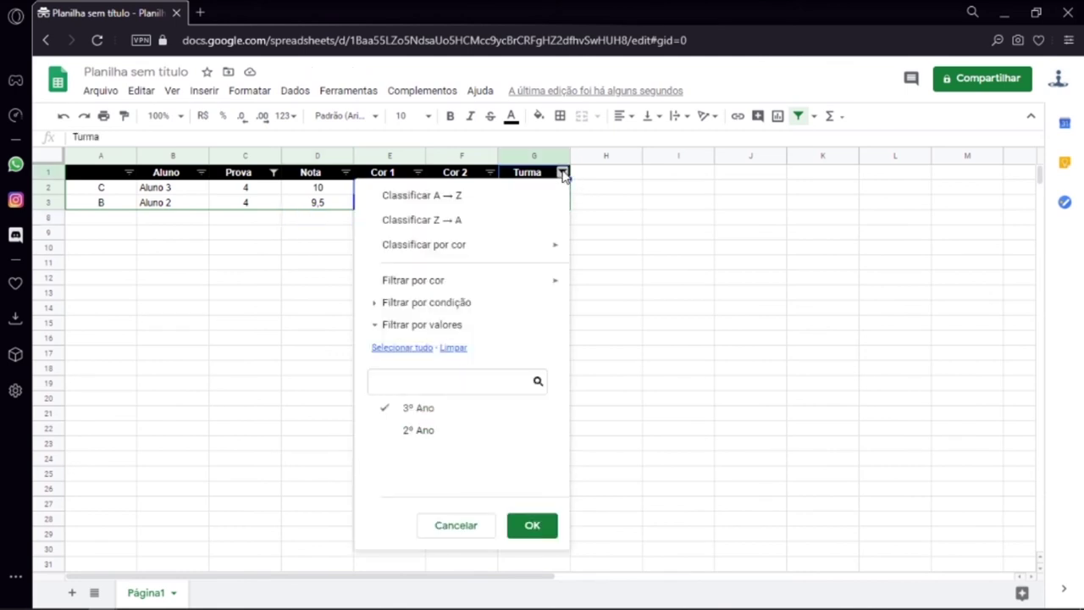
{"action": "left_click", "coordinate": [395, 352]}
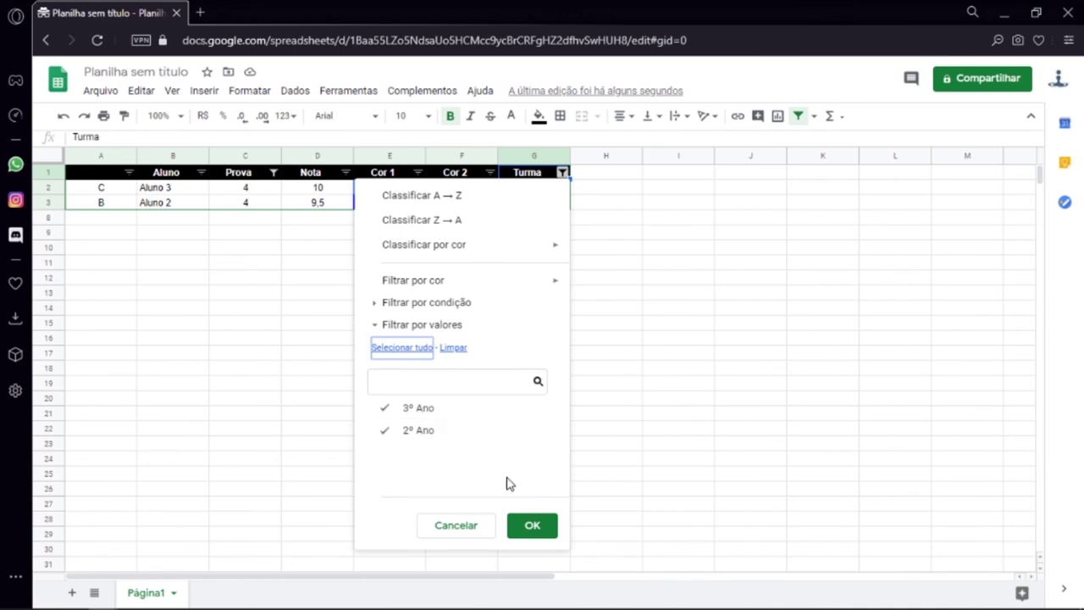
{"action": "left_click", "coordinate": [543, 528]}
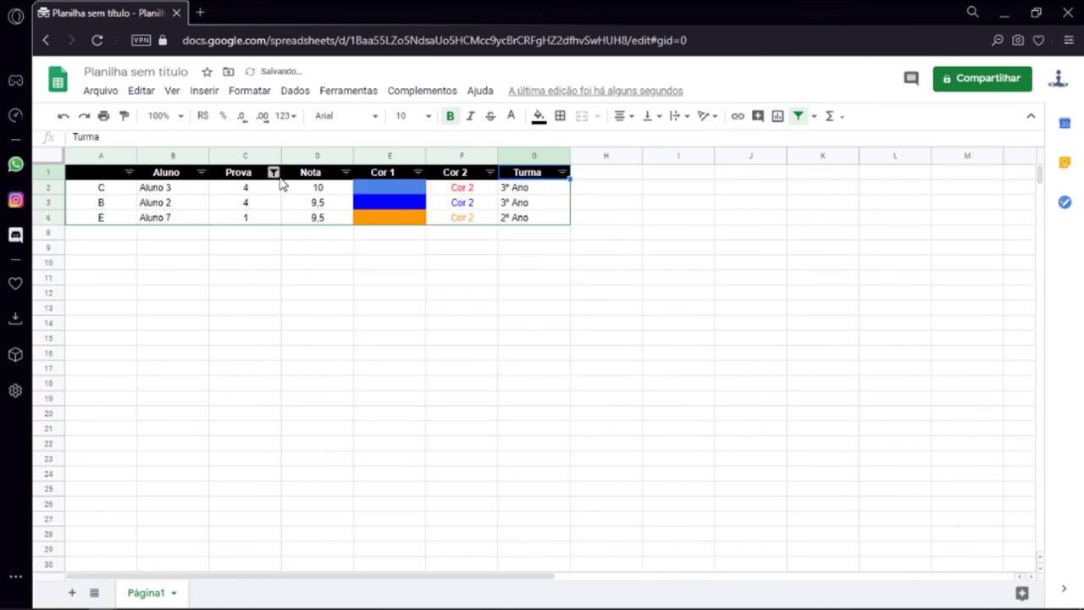
{"action": "left_click", "coordinate": [273, 172]}
{"action": "left_click", "coordinate": [102, 348]}
{"action": "left_click", "coordinate": [262, 525]}
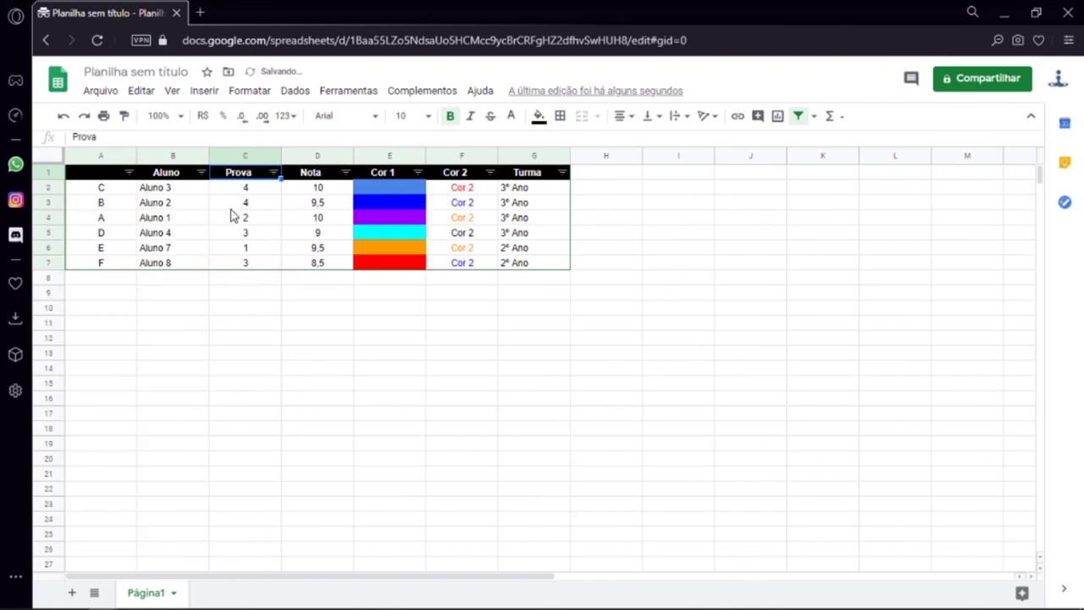
Step: Filter the Prova column by values to exclude 1, and restore the selection of all its values
{"action": "left_click", "coordinate": [272, 172]}
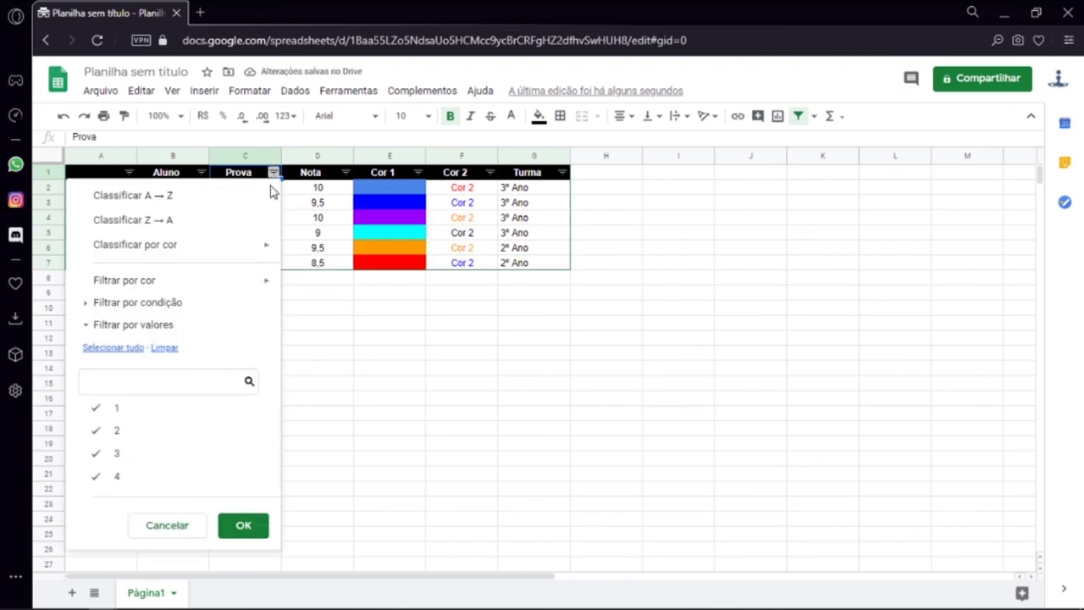
{"action": "left_click", "coordinate": [116, 407]}
{"action": "left_click", "coordinate": [244, 525]}
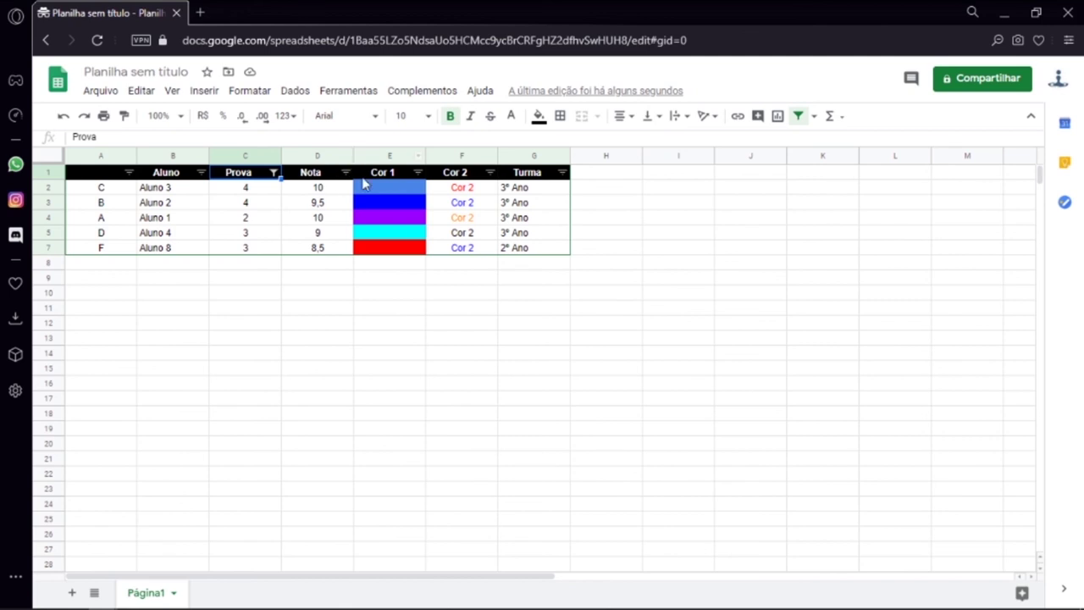
{"action": "left_click", "coordinate": [273, 172]}
{"action": "left_click", "coordinate": [144, 354]}
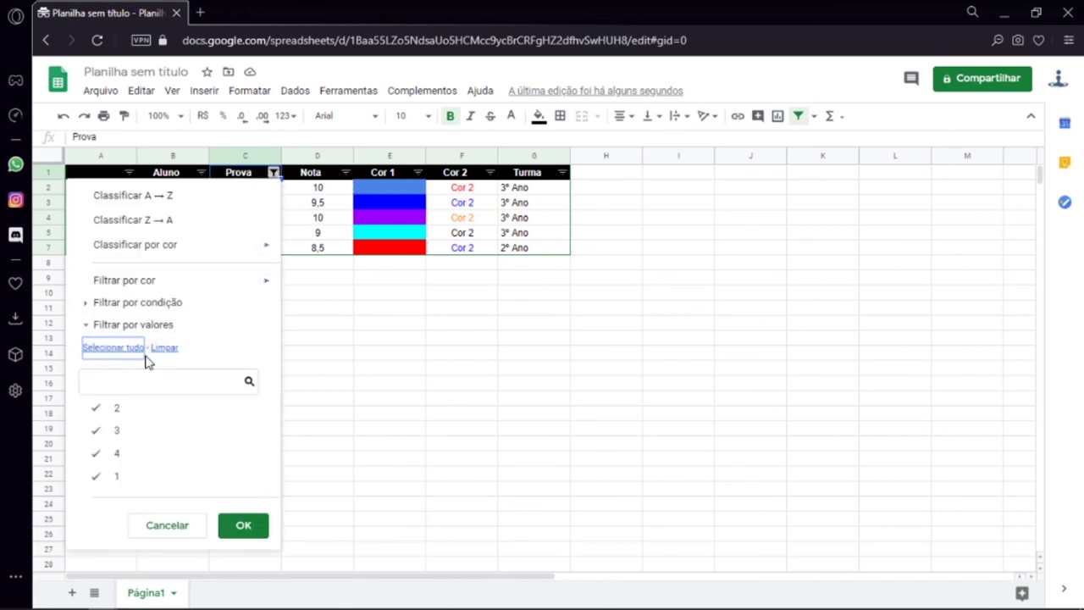
{"action": "left_click", "coordinate": [242, 528]}
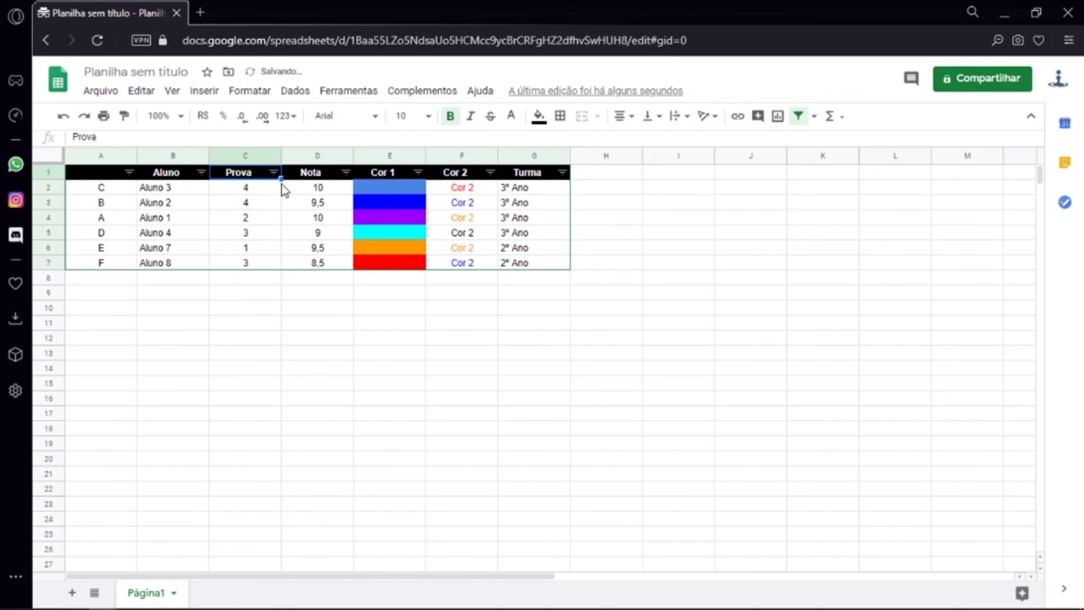